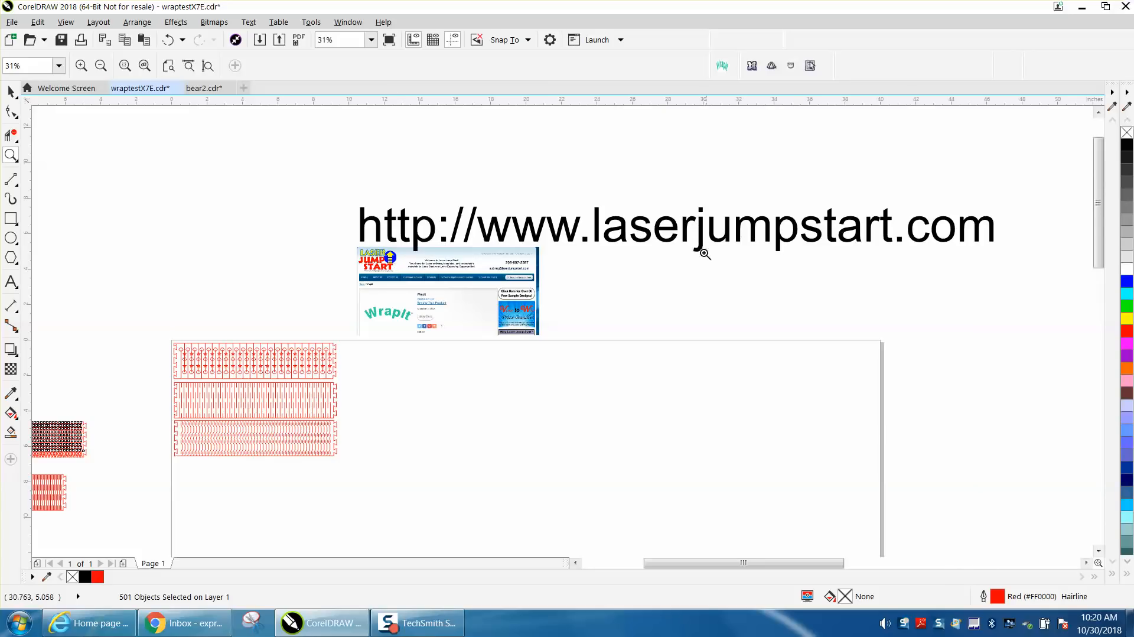
- Zoom in on the WrapIt web page screenshot and then on the three red wrap patterns
left_click_drag(340, 205, 1066, 263)
scroll(548, 283, "down", 5)
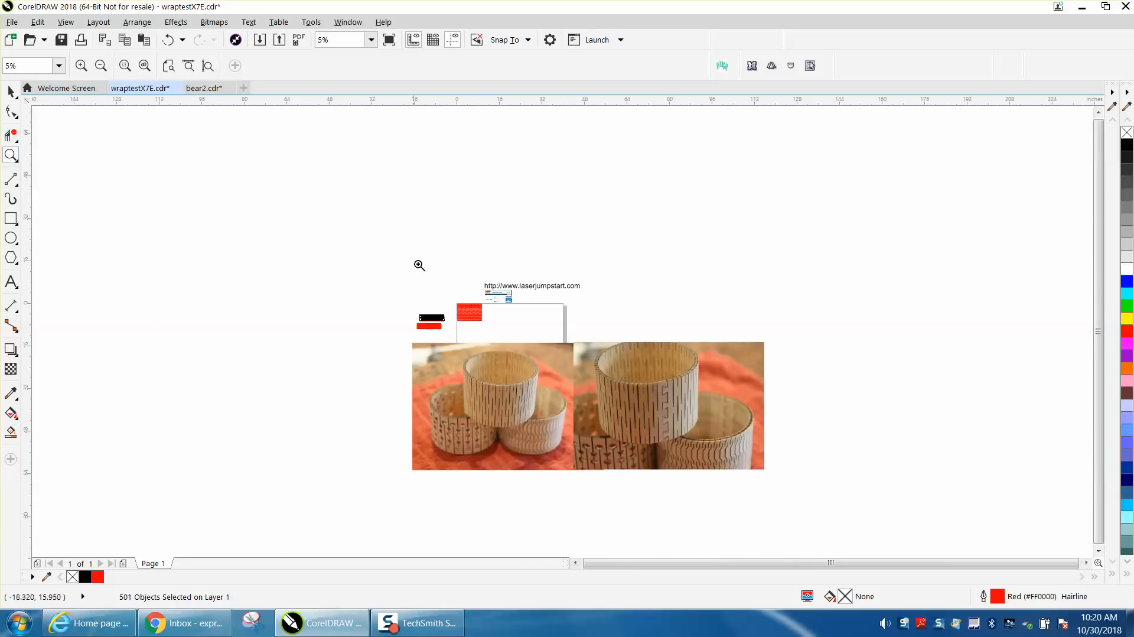
left_click_drag(451, 296, 538, 311)
left_click_drag(473, 220, 834, 393)
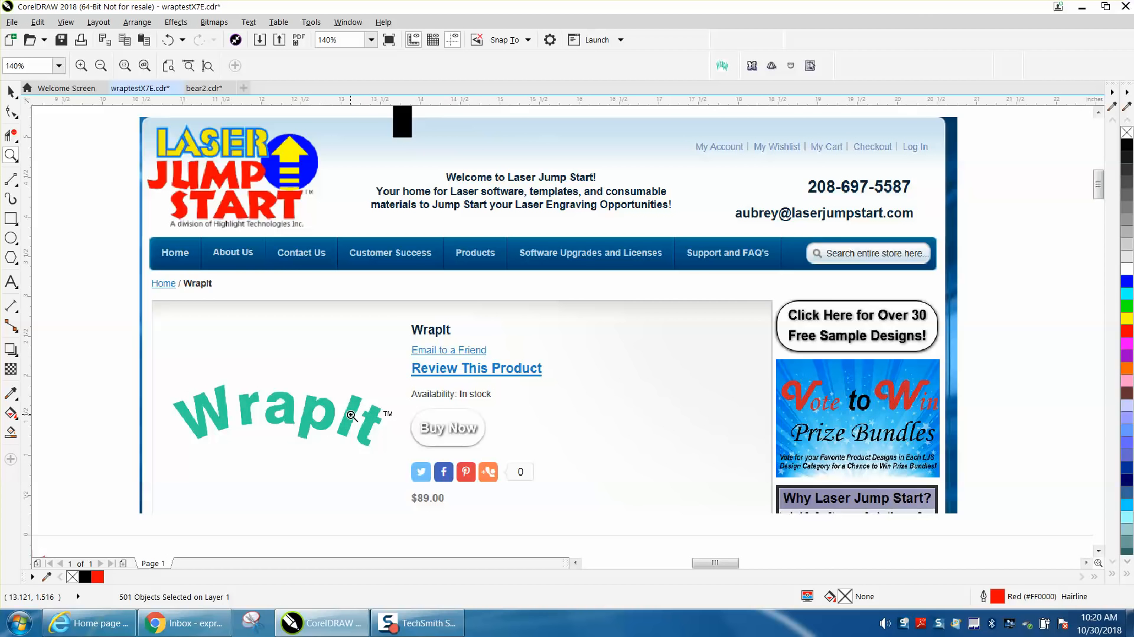
scroll(351, 416, "down", 5)
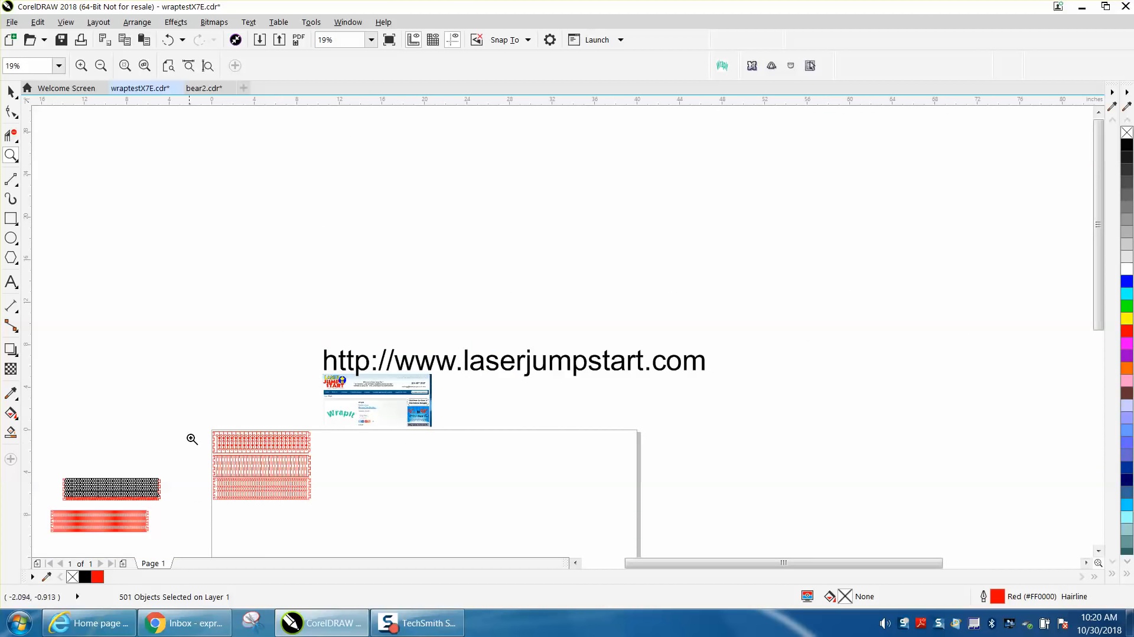
left_click_drag(211, 445, 347, 513)
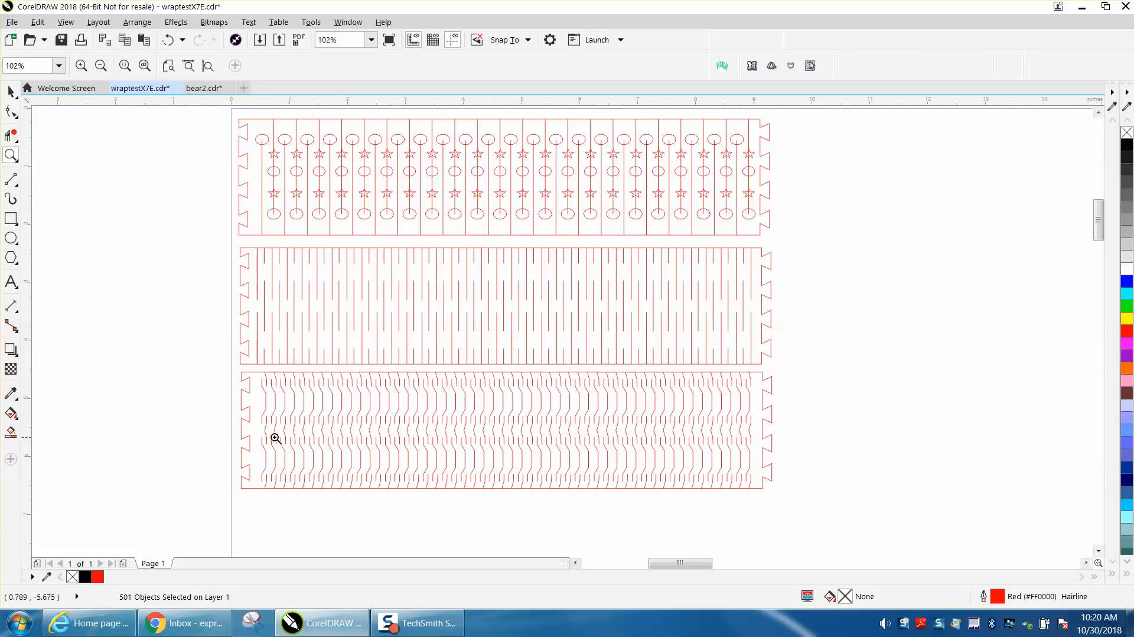
scroll(193, 419, "down", 5)
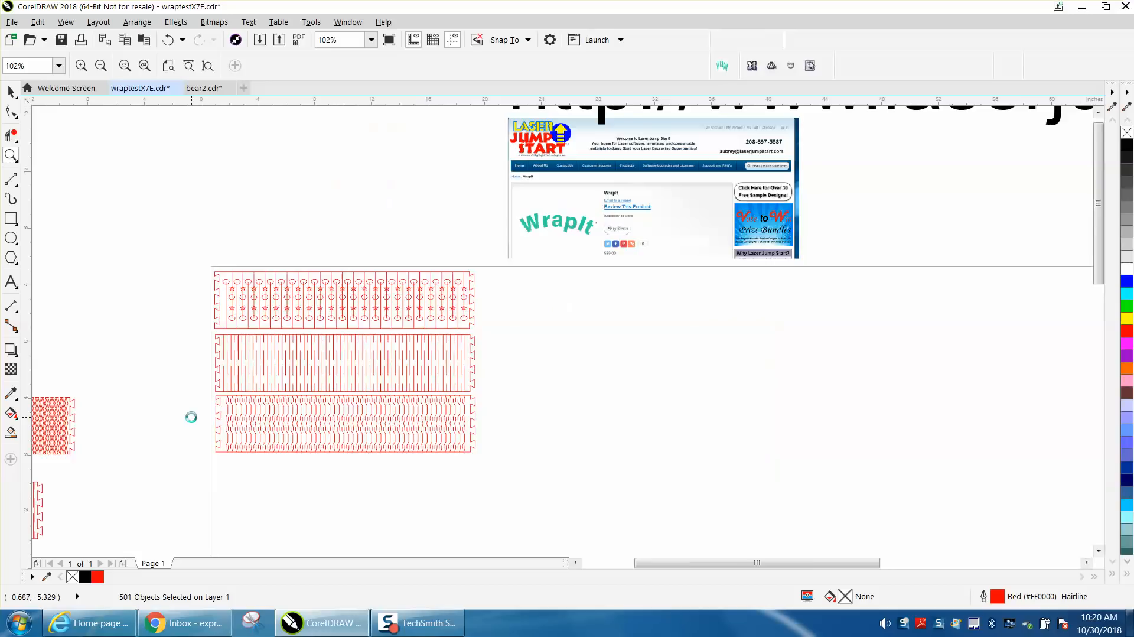
scroll(254, 417, "down", 1)
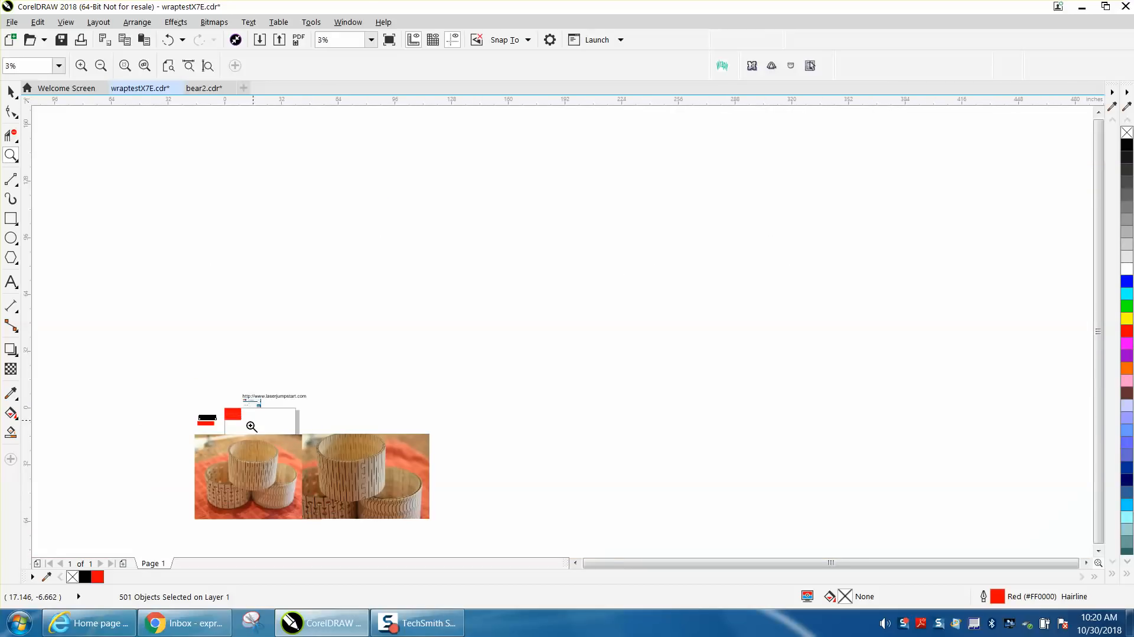
- Fit the wood-band photos in view and zoom in on the latch joint and the red cut patterns
key("shift+F2")
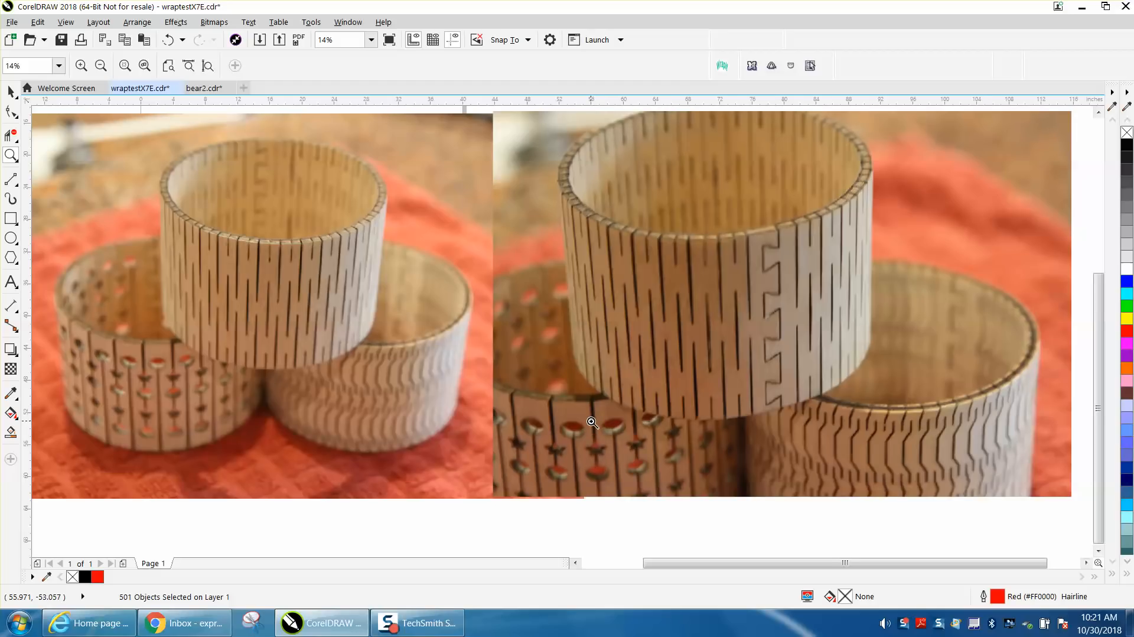
scroll(592, 422, "down", 2)
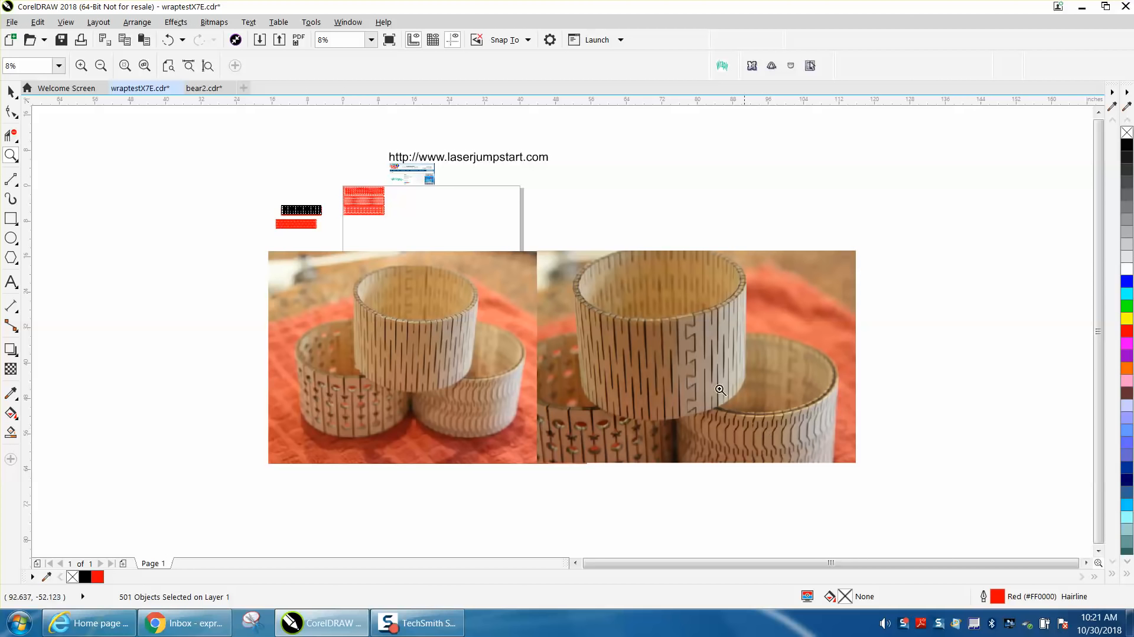
left_click_drag(678, 314, 724, 415)
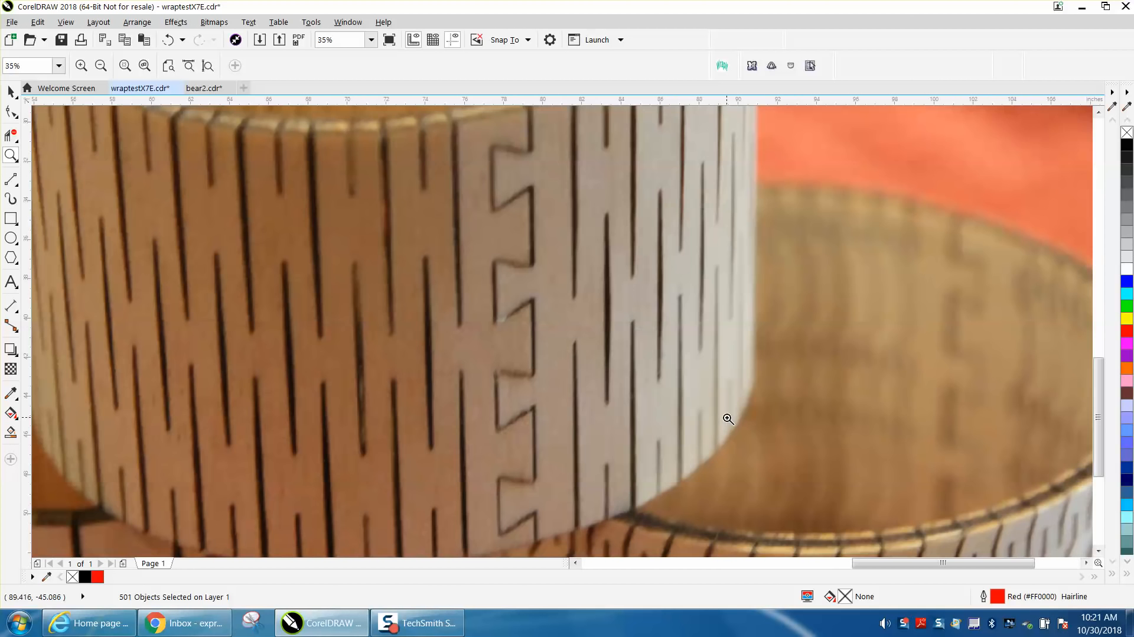
scroll(544, 397, "down", 5)
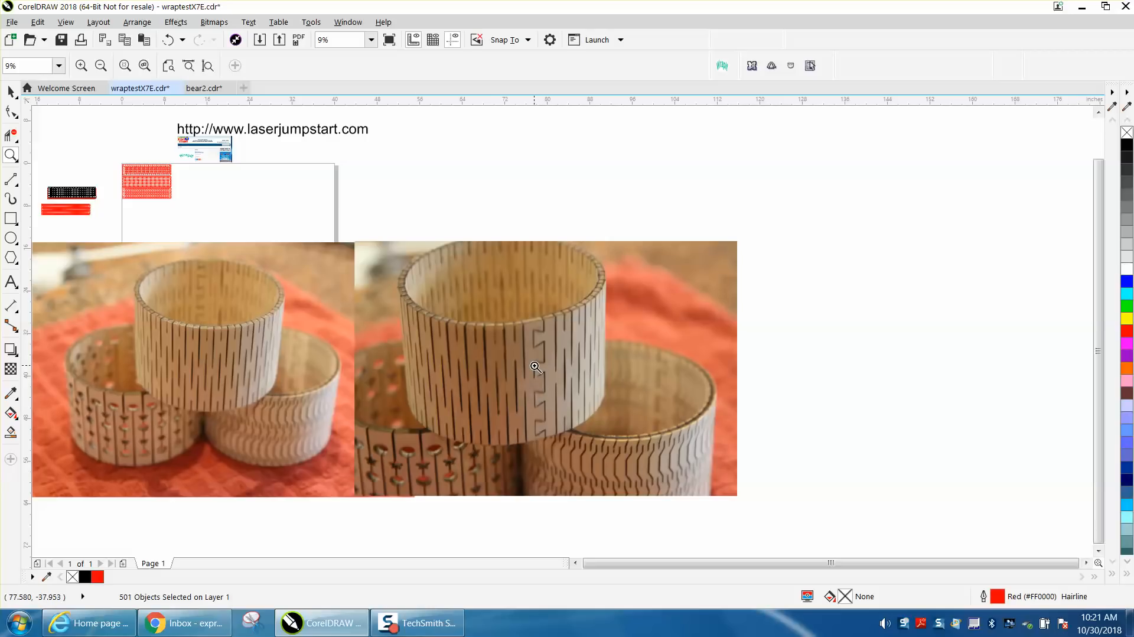
scroll(535, 367, "down", 1)
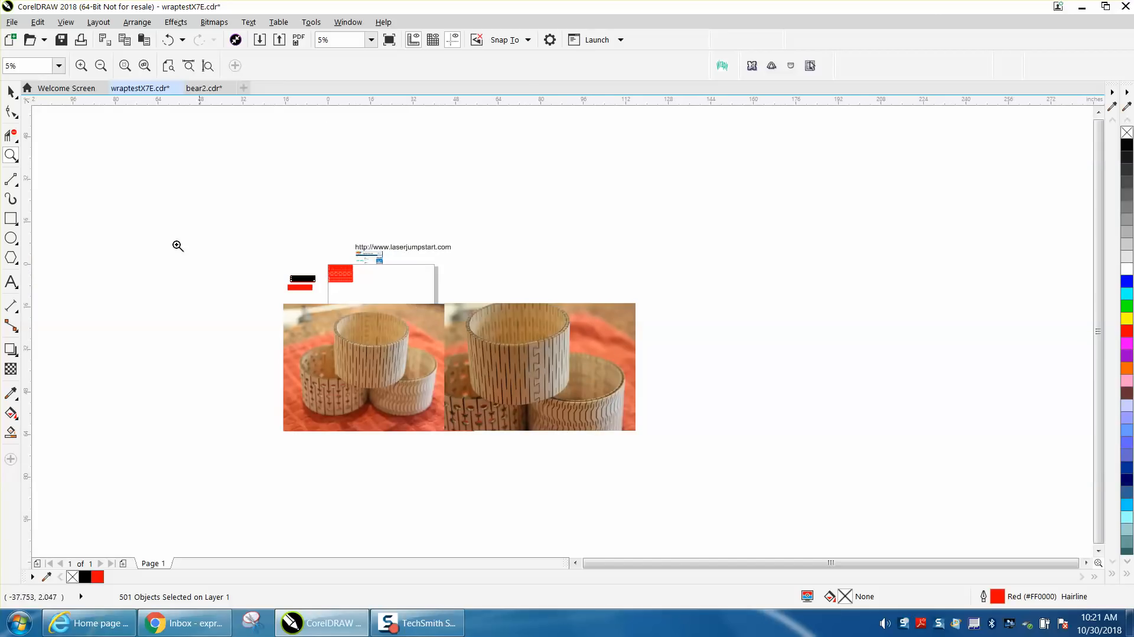
left_click_drag(312, 257, 372, 288)
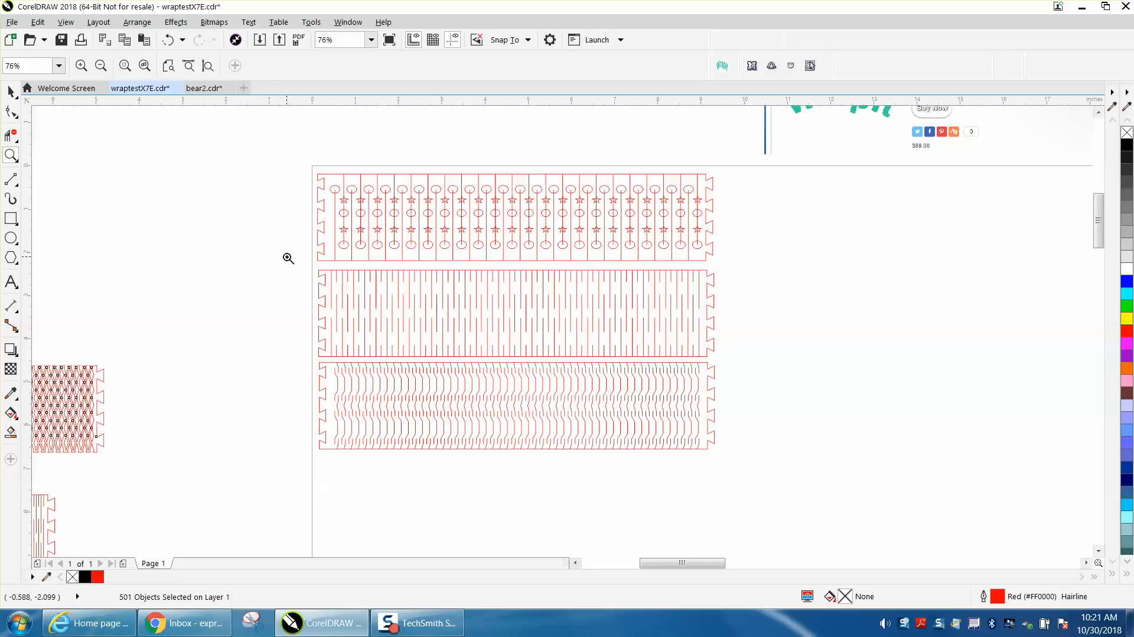
- Move the left band photo up beside the other, right of the page, then zoom back onto the page
left_click(11, 92)
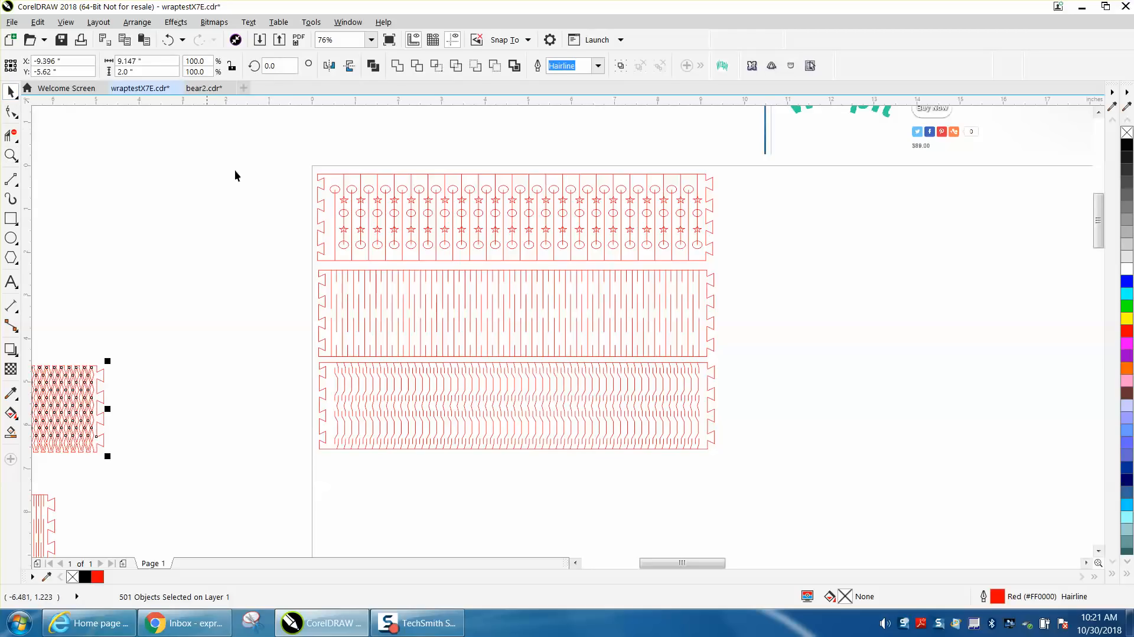
left_click(322, 226)
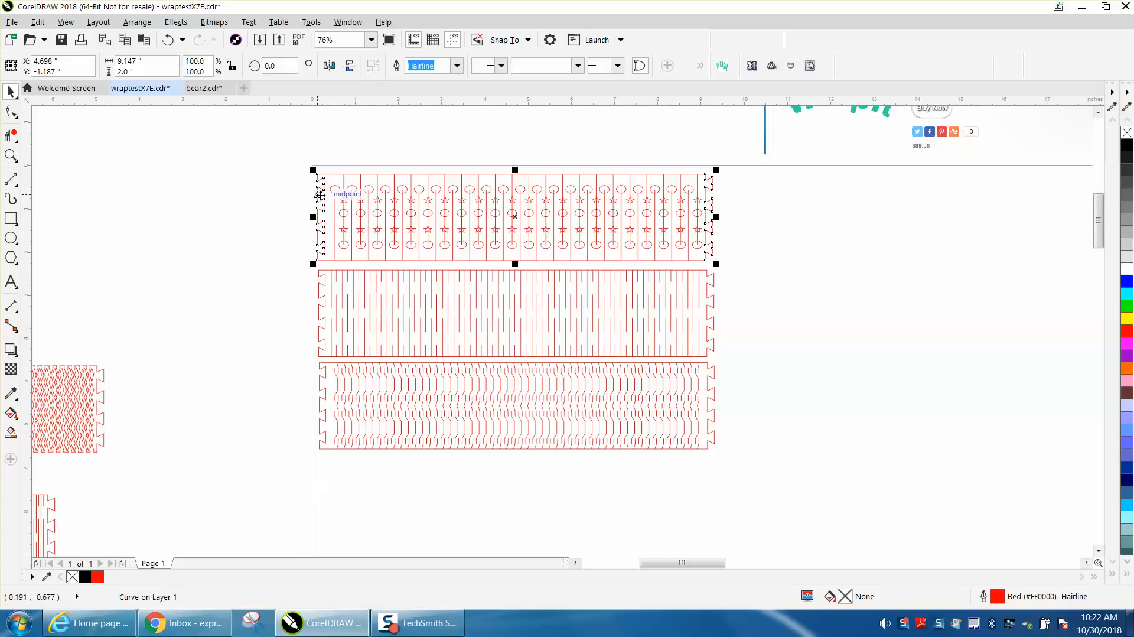
scroll(272, 198, "down", 3)
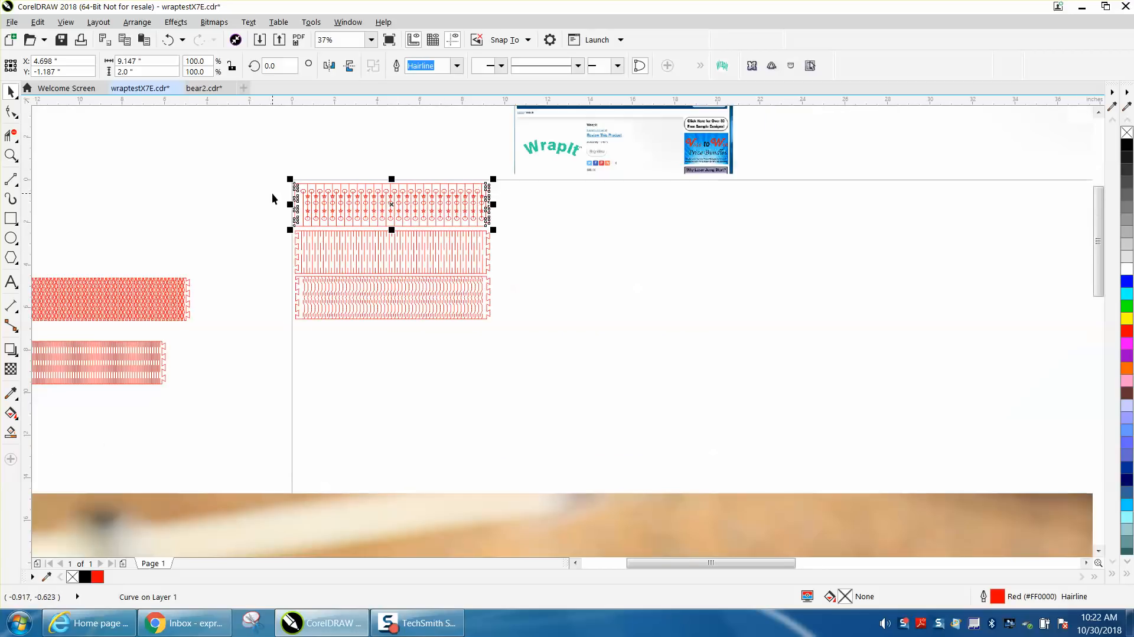
scroll(293, 217, "down", 2)
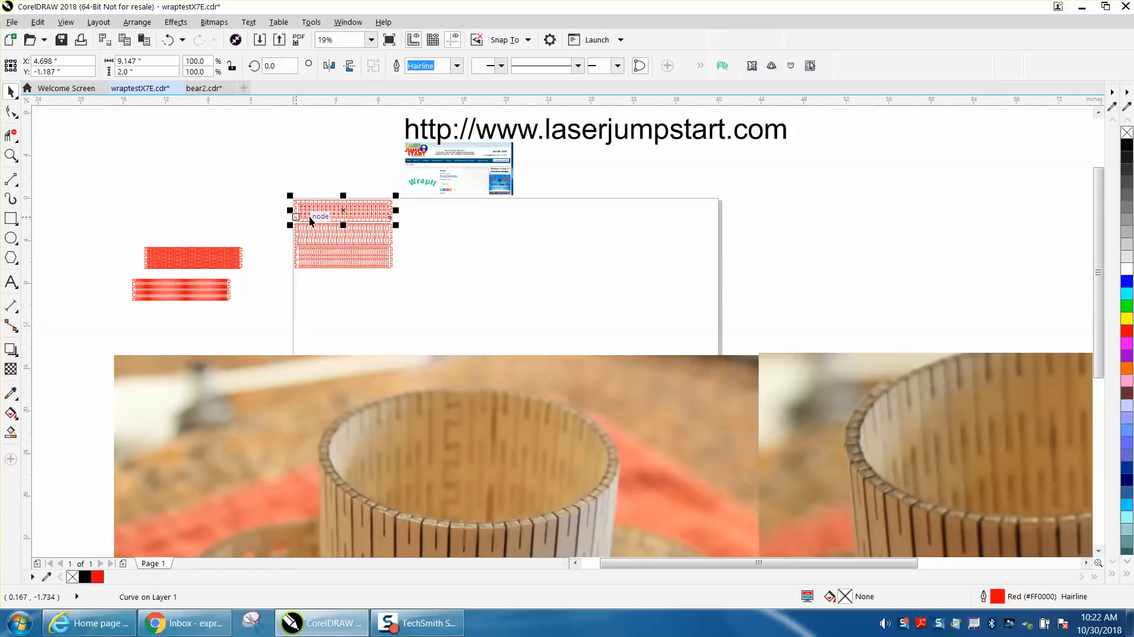
scroll(438, 287, "down", 2)
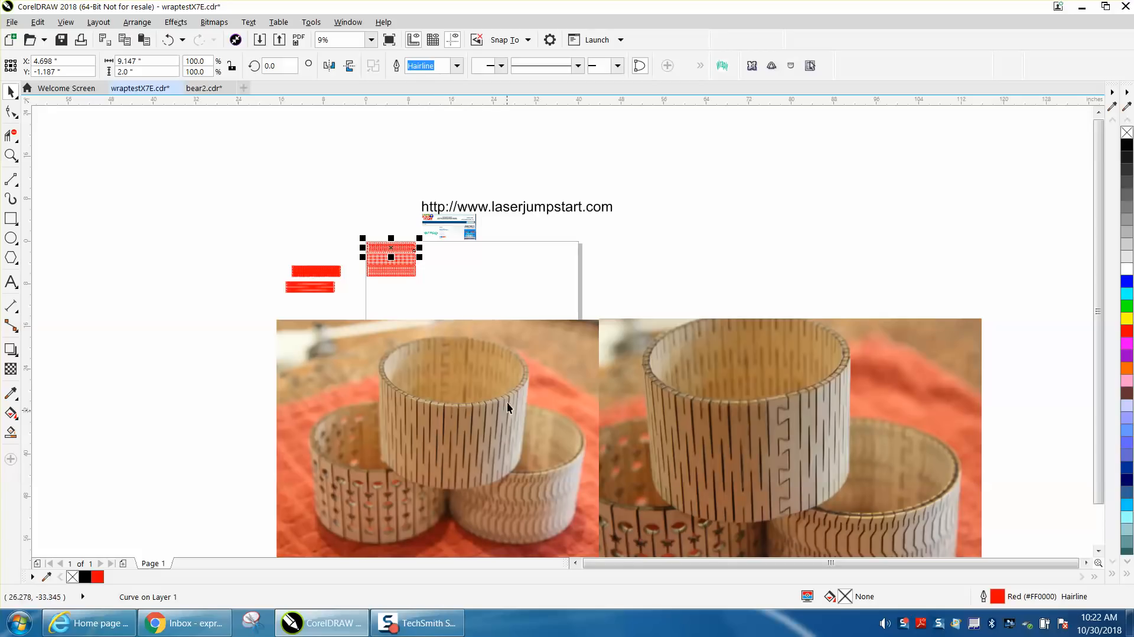
scroll(214, 242, "down", 2)
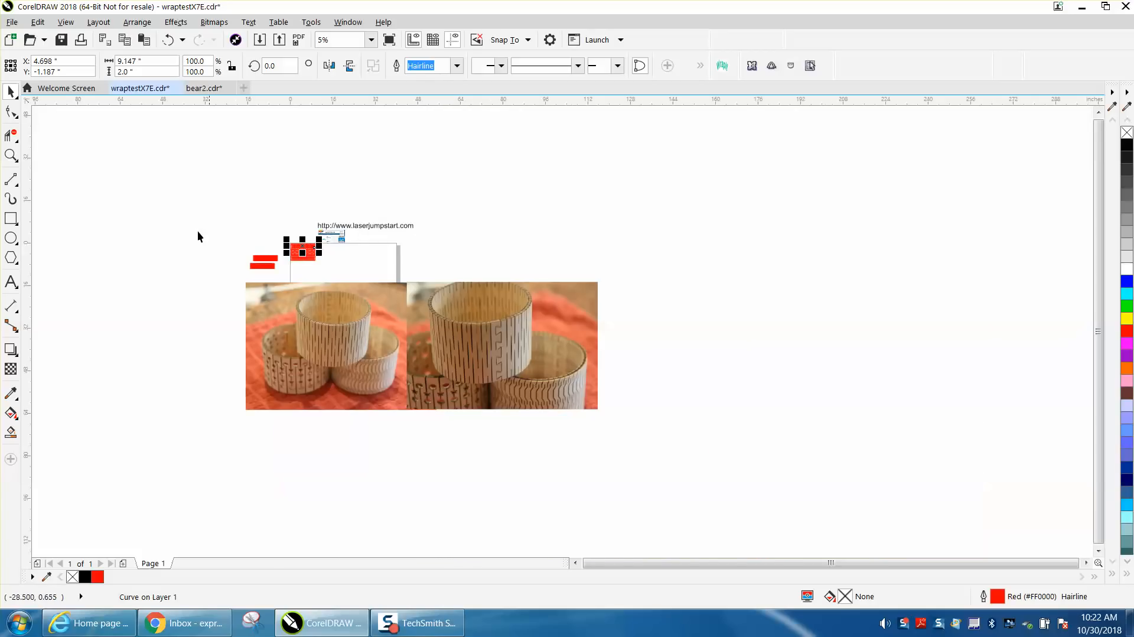
left_click_drag(351, 308, 727, 233)
left_click_drag(743, 282, 748, 393)
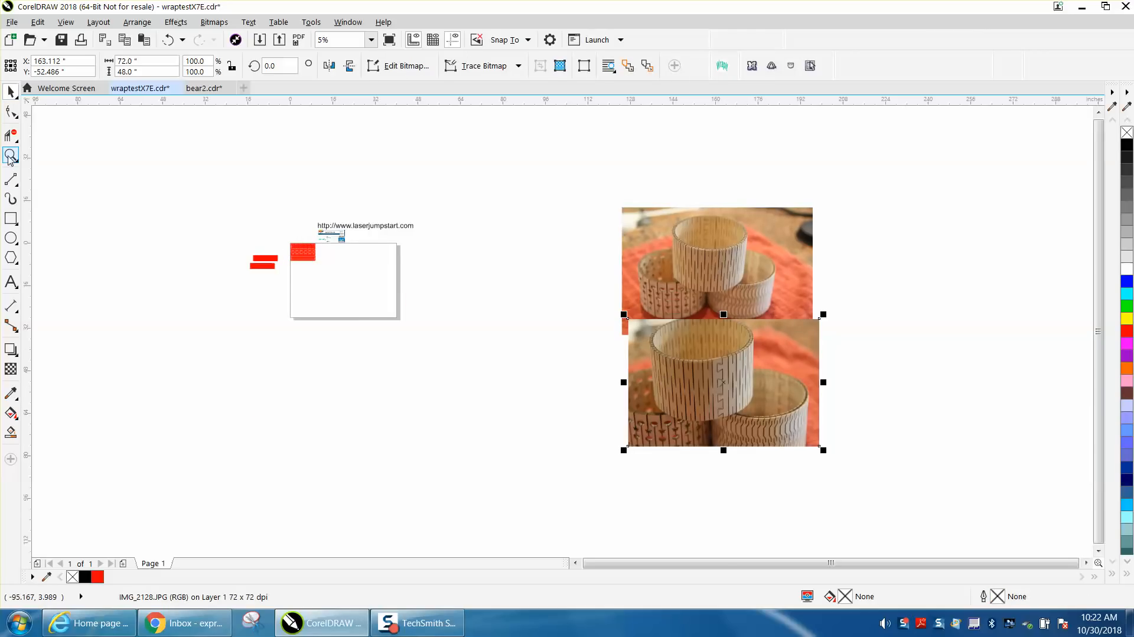
left_click(11, 155)
left_click_drag(283, 240, 473, 328)
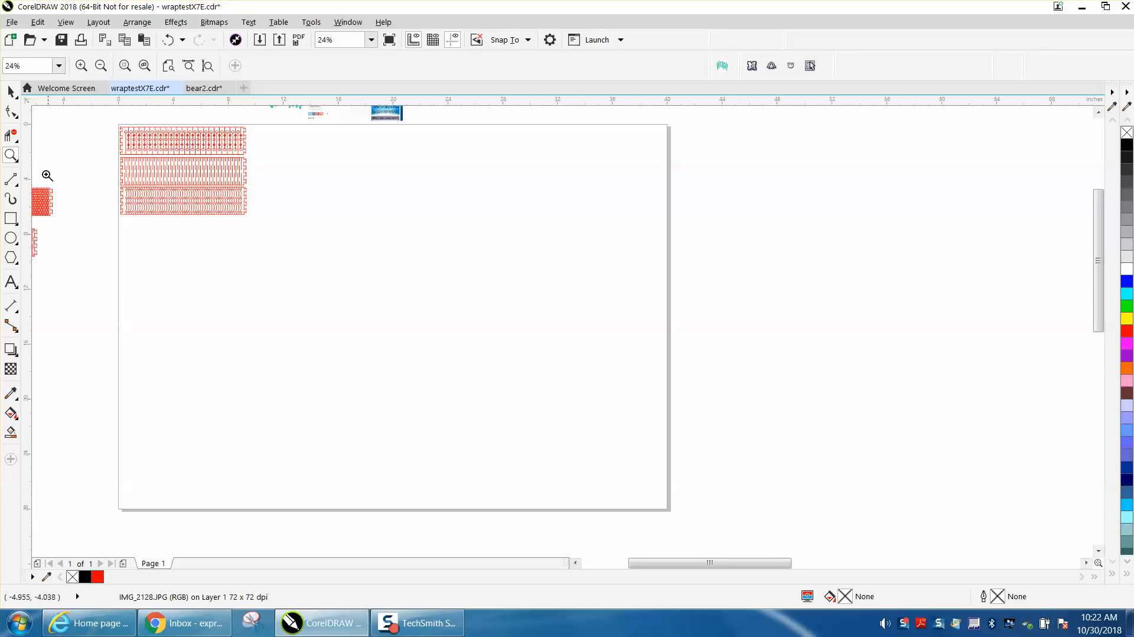
- Launch the WrapIt macro to show height 2, diameter 2.8 and 4 latches
left_click(11, 91)
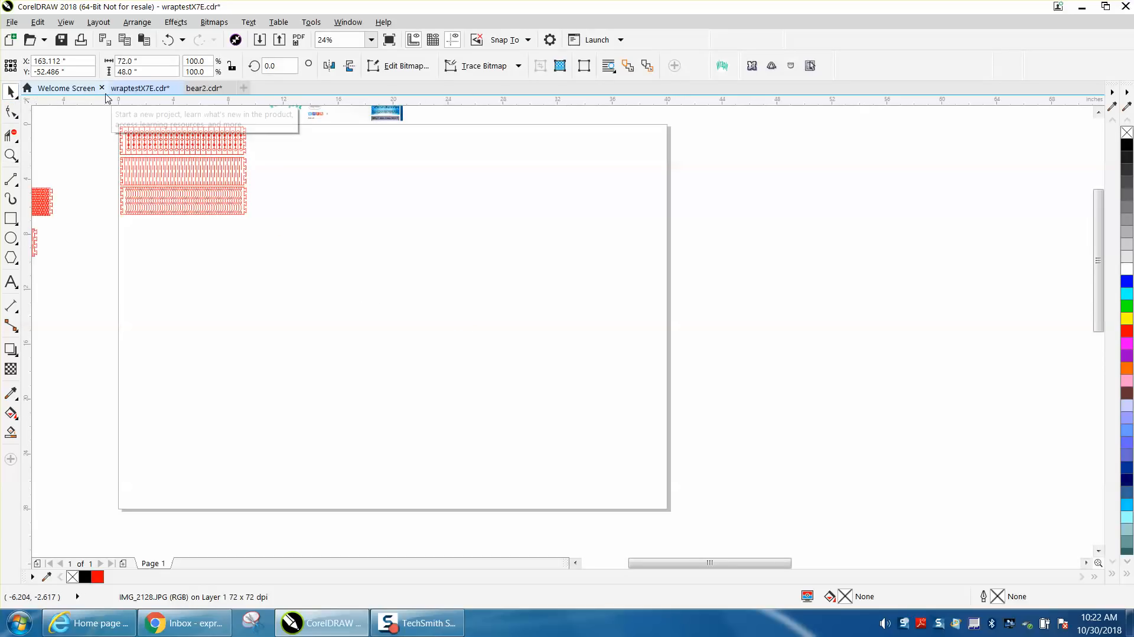
left_click(722, 66)
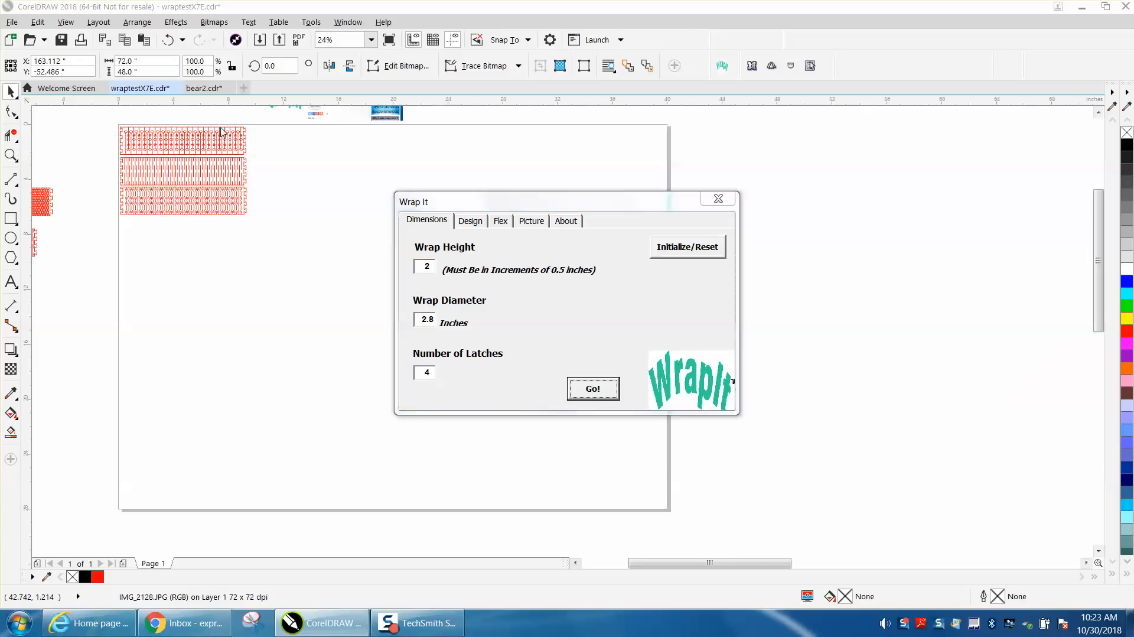
left_click(717, 199)
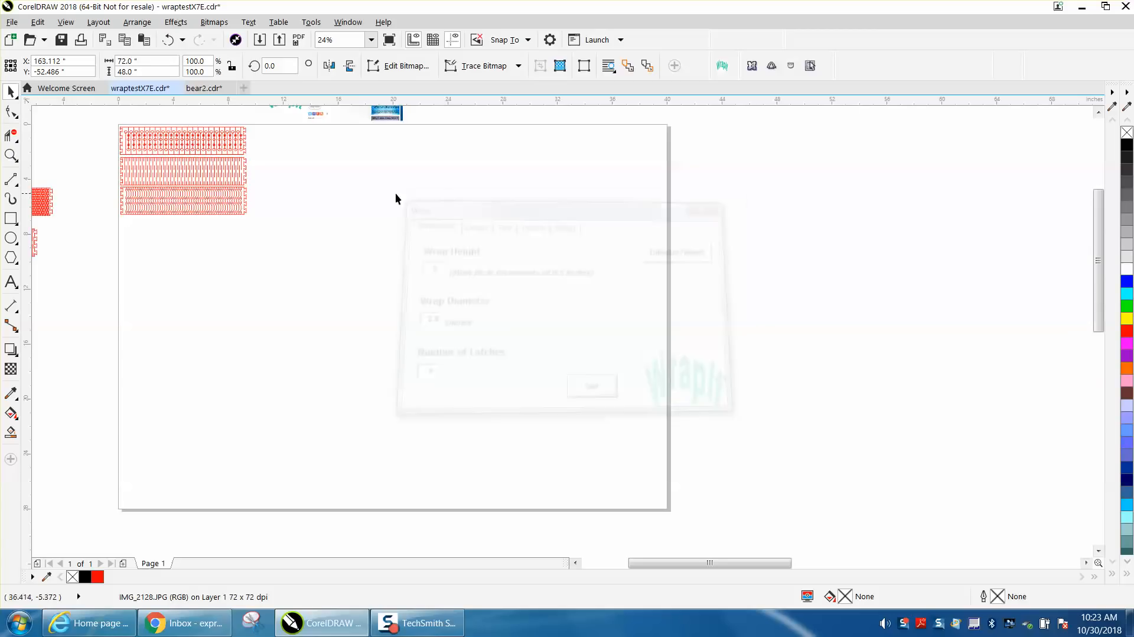
left_click(11, 155)
left_click_drag(244, 161, 265, 186)
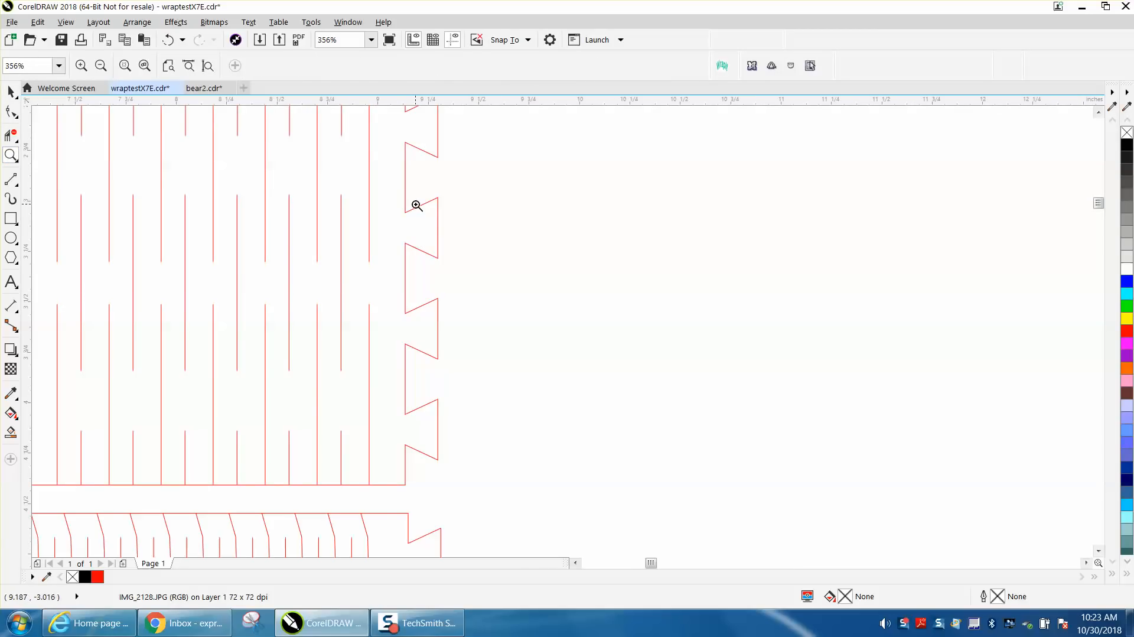
scroll(430, 266, "down", 1)
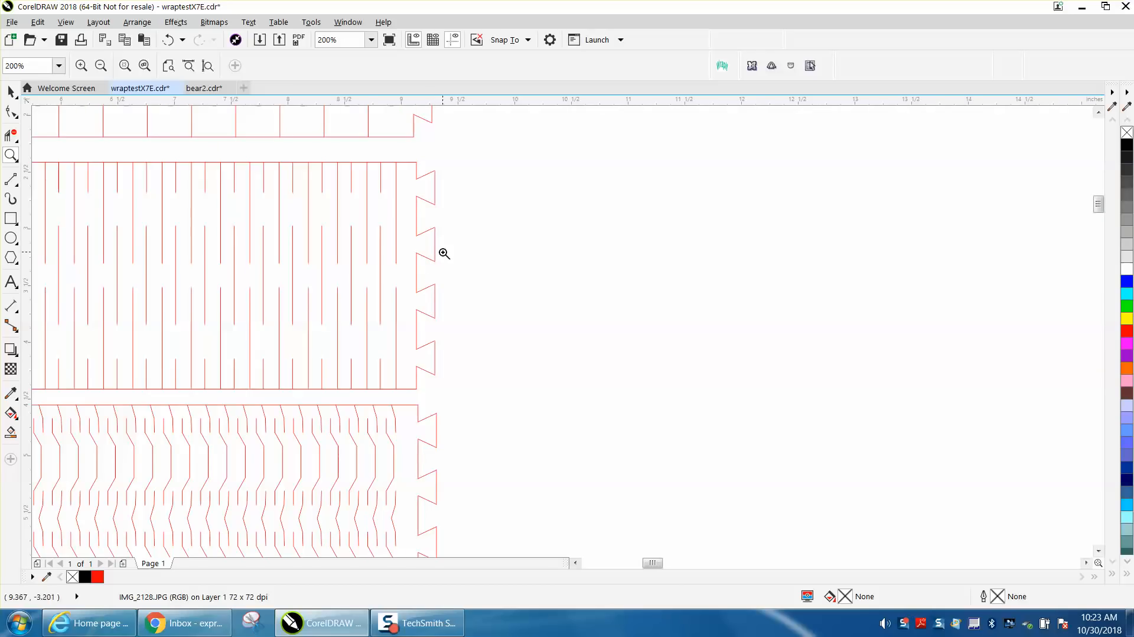
right_click(407, 190)
right_click(406, 190)
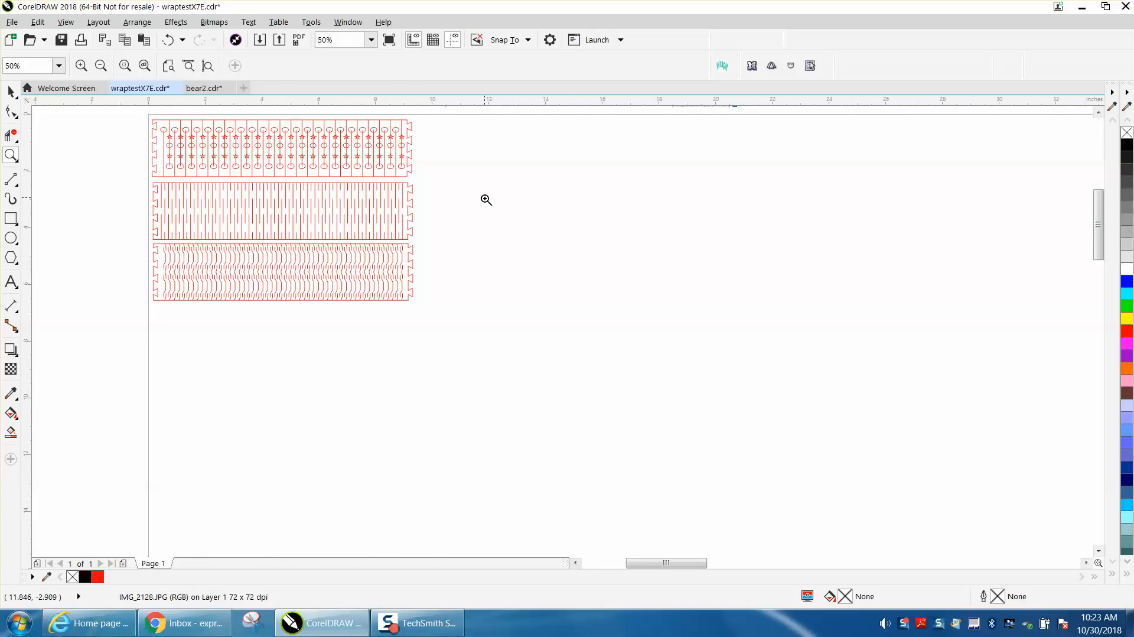
left_click(721, 66)
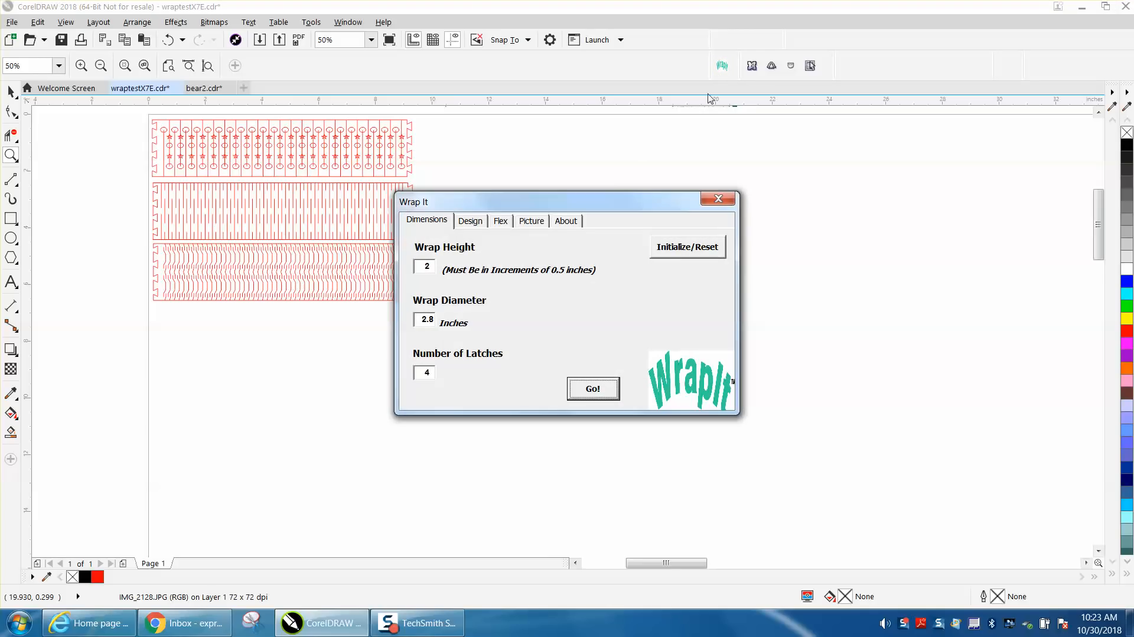
- Check WrapIt's kerf, material and Dove Tail latch settings, then bring up the Flex page
left_click(477, 222)
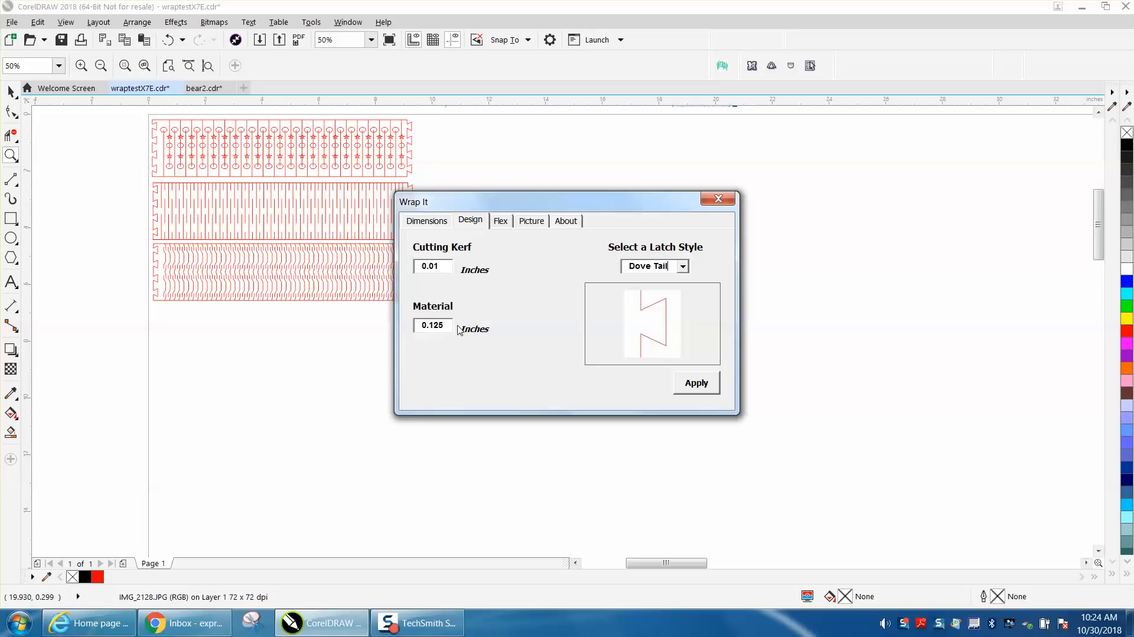
left_click(503, 221)
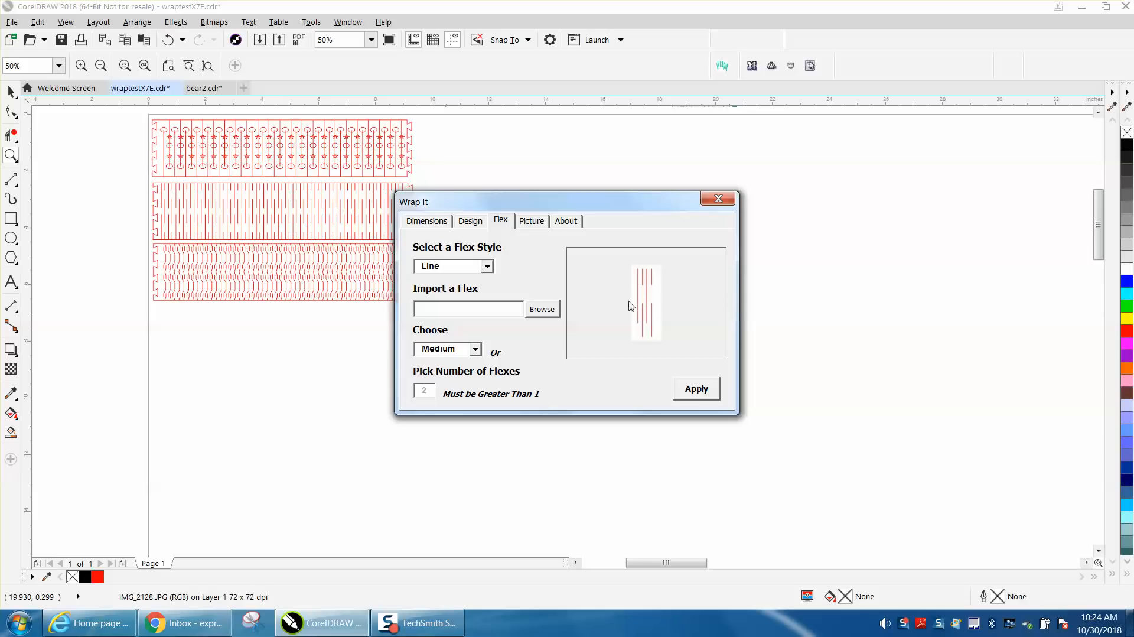
- Preview the Circle Spiral, Diamond, Y Shape, Line and Star and Circle flex styles
left_click(487, 266)
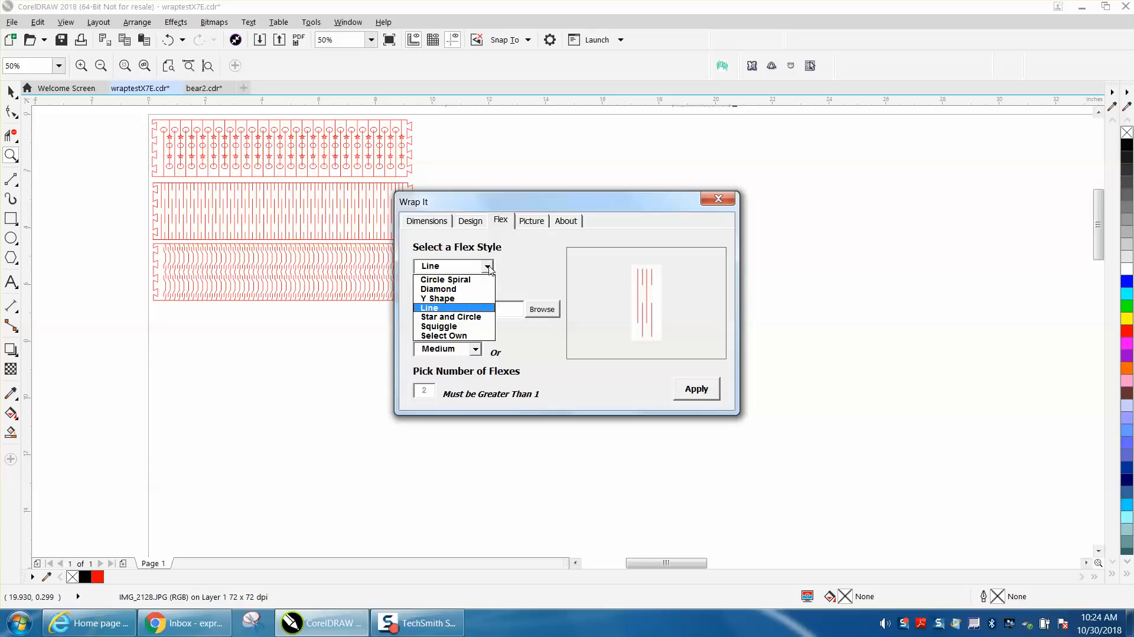
left_click(472, 281)
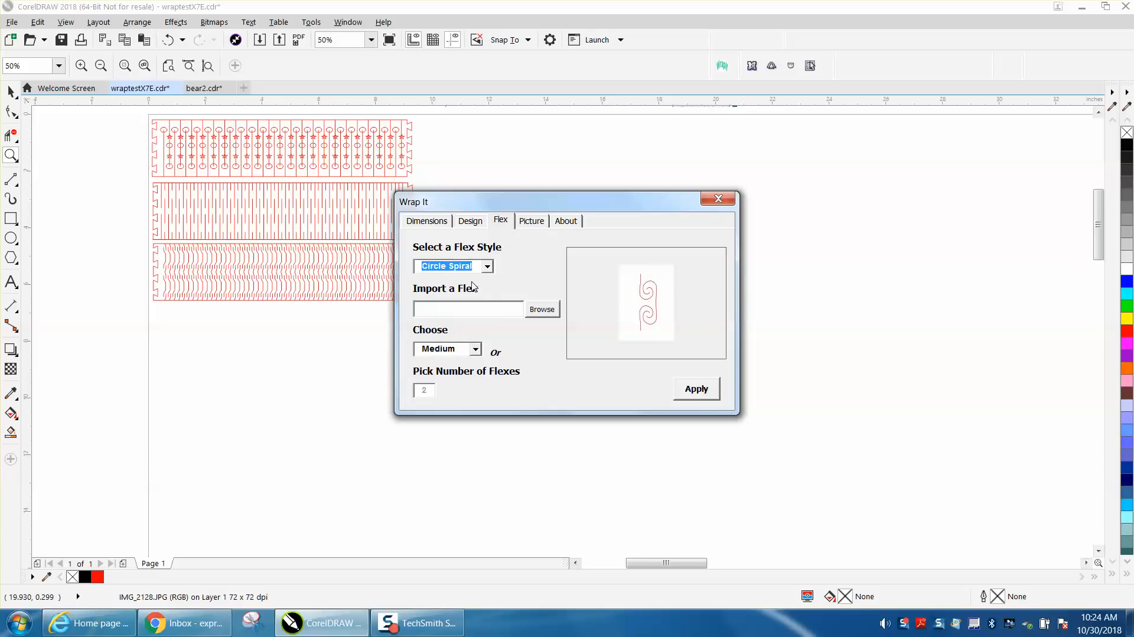
left_click(487, 266)
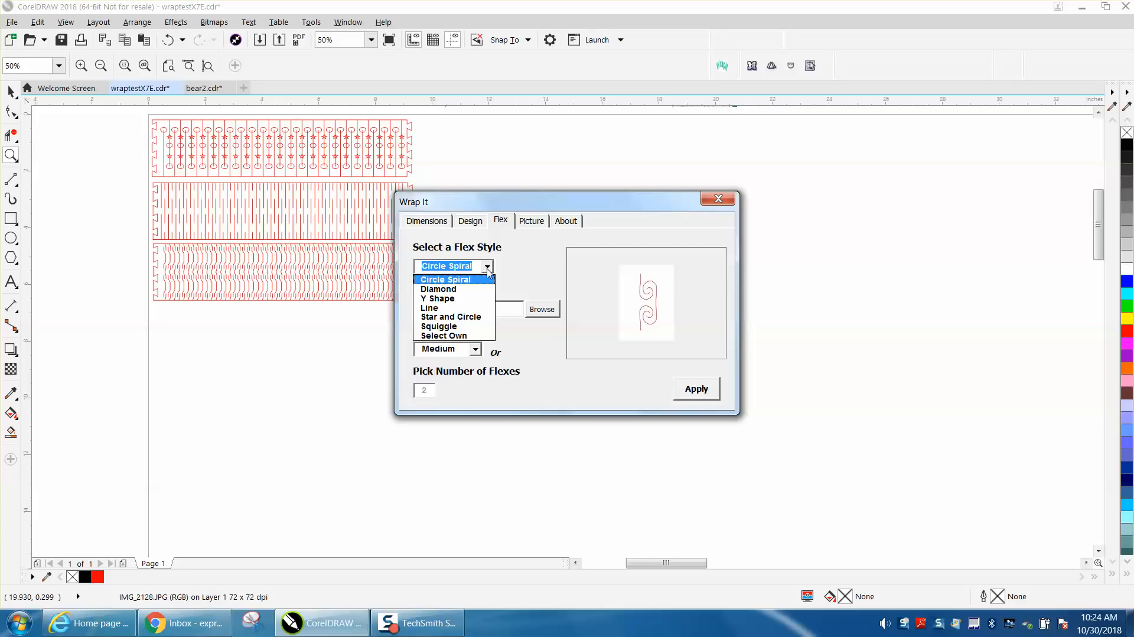
left_click(460, 291)
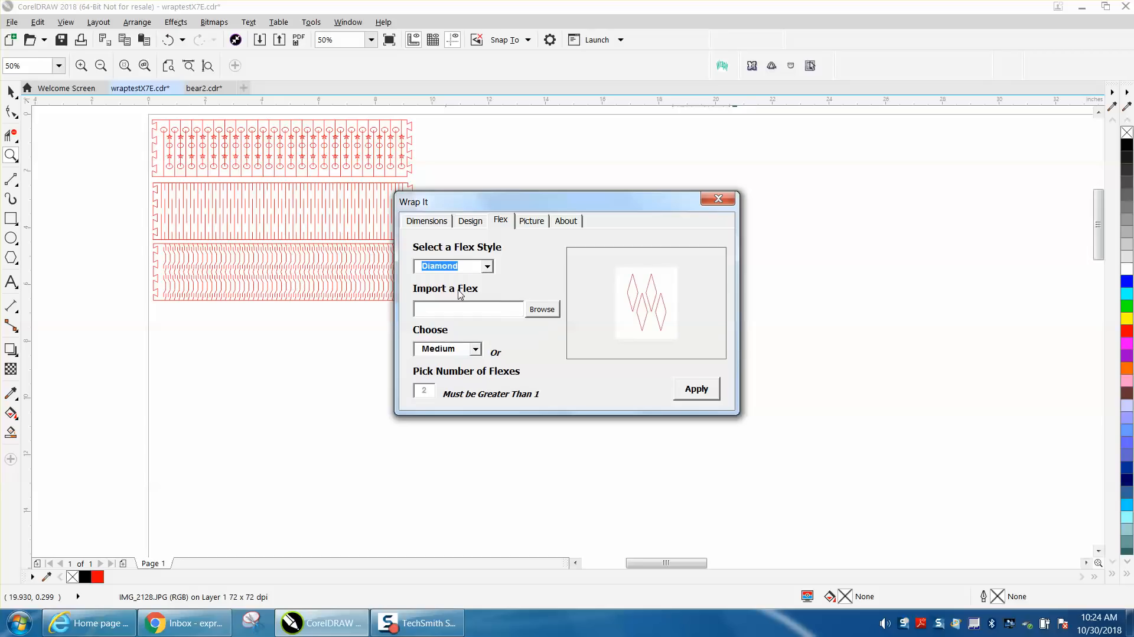
left_click(487, 267)
left_click(452, 300)
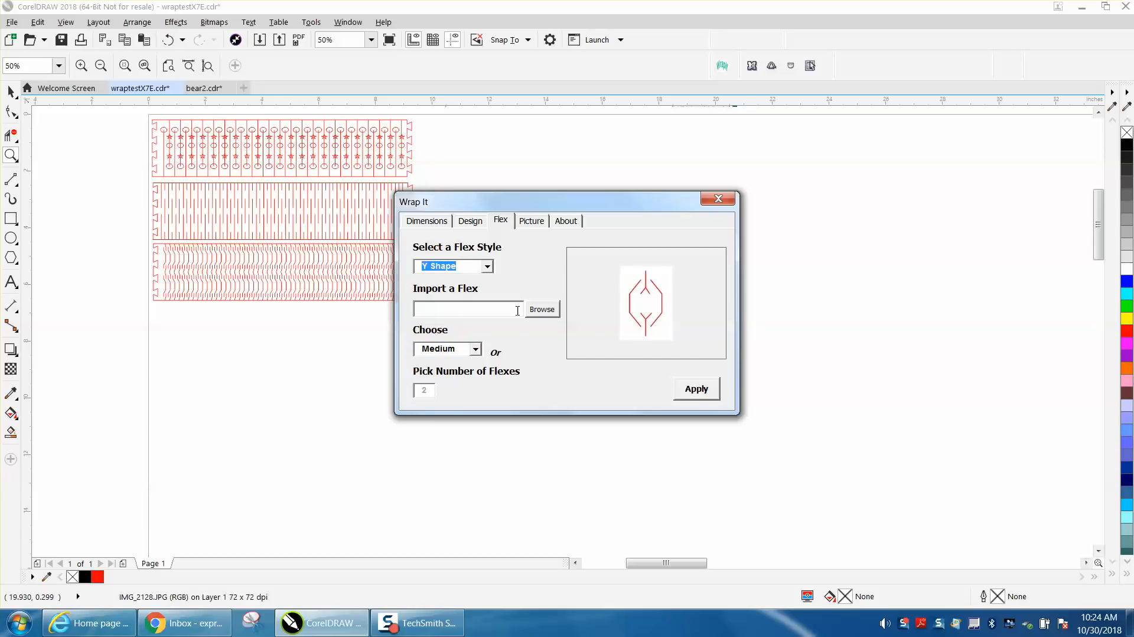
left_click(487, 266)
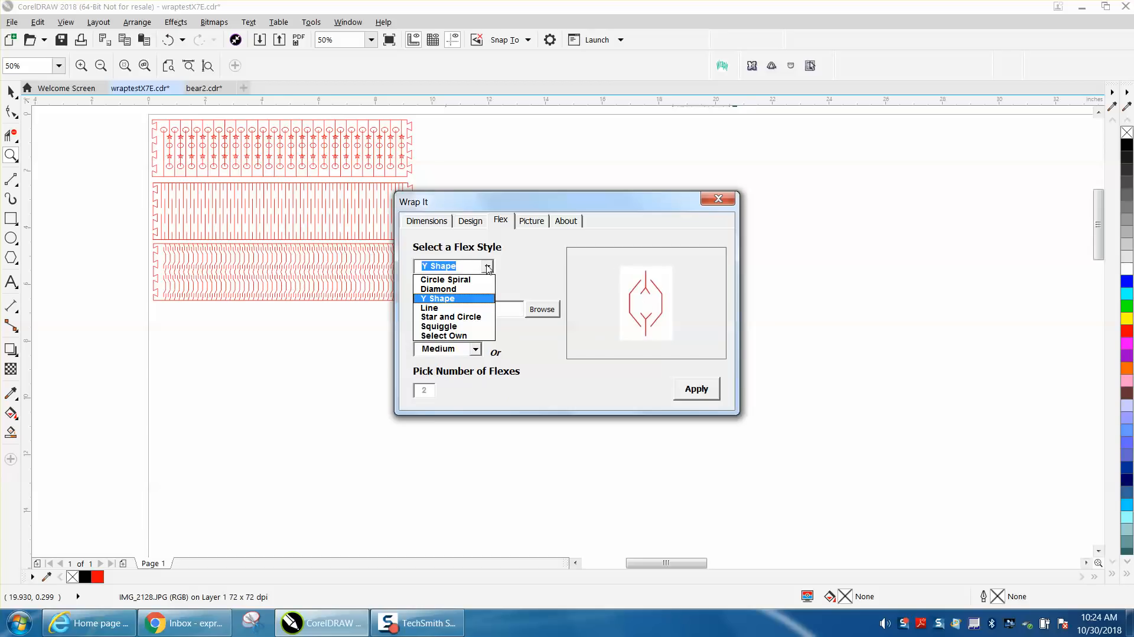
left_click(449, 309)
left_click(488, 267)
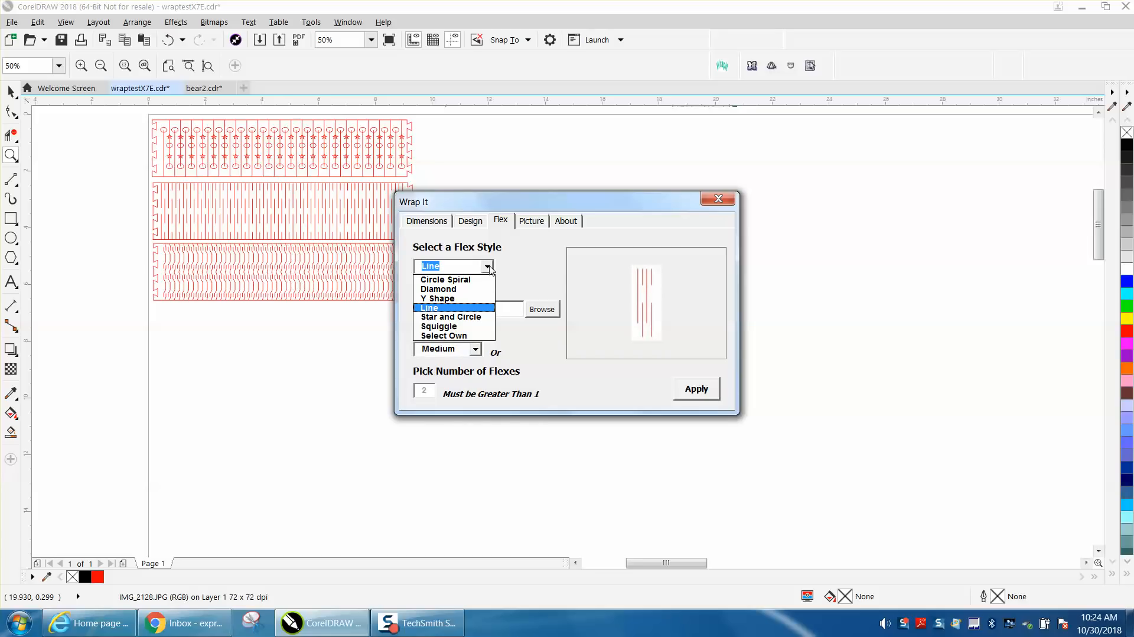
left_click(472, 316)
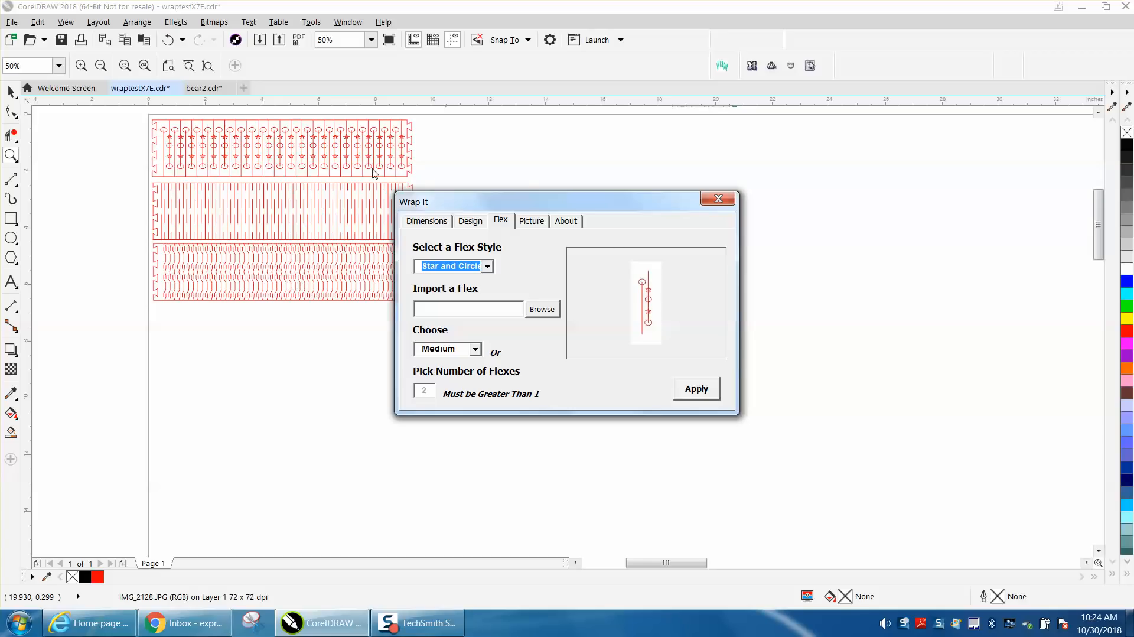
- Choose the Squiggle flex style and check the density choices, leaving Medium
left_click(487, 266)
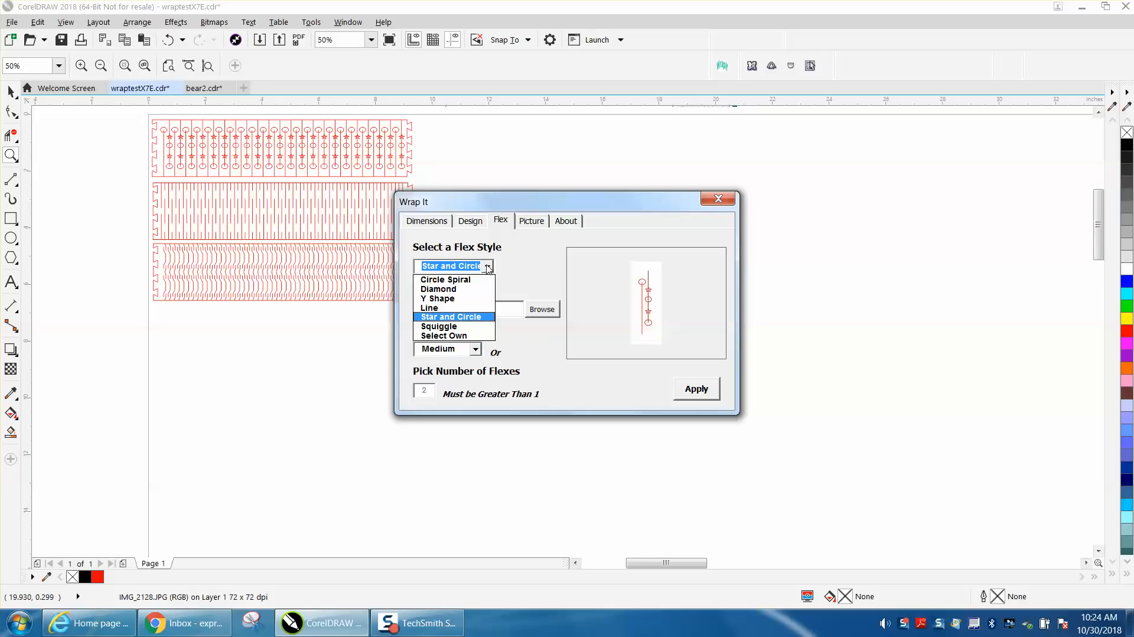
left_click(455, 326)
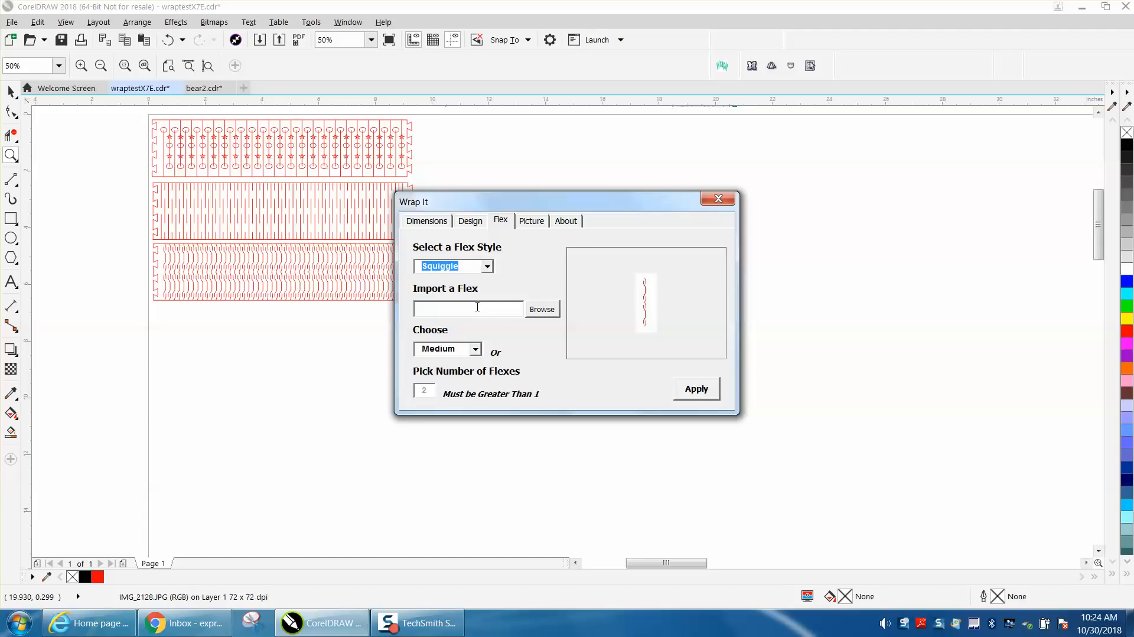
left_click(476, 350)
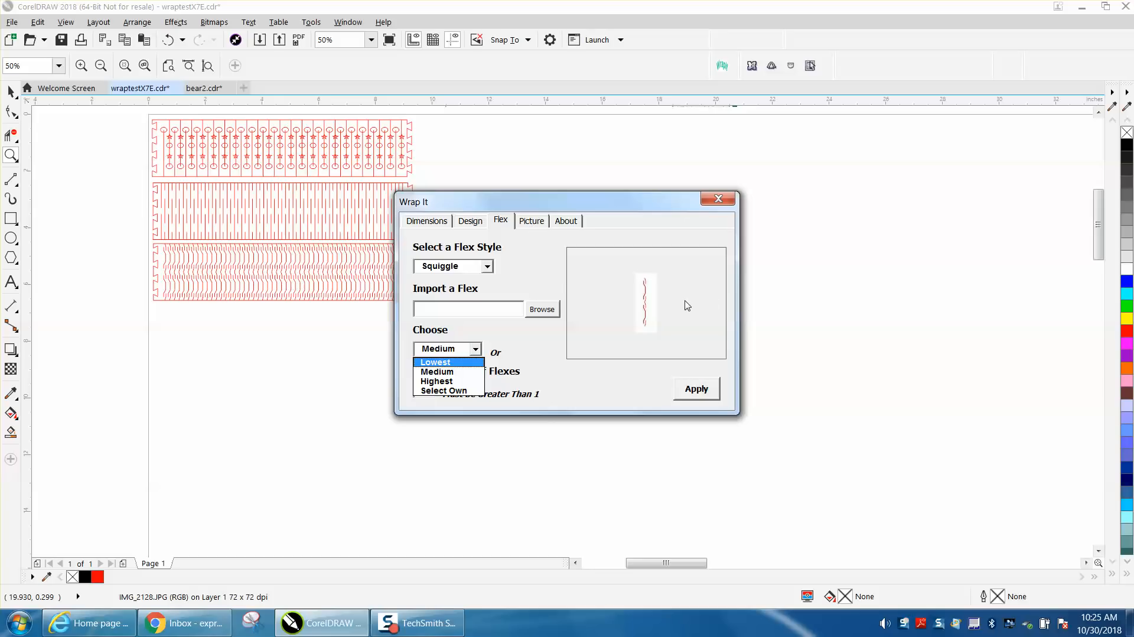
- Apply the Medium Squiggle flex and preview the Square and Hinge latch styles
left_click(703, 395)
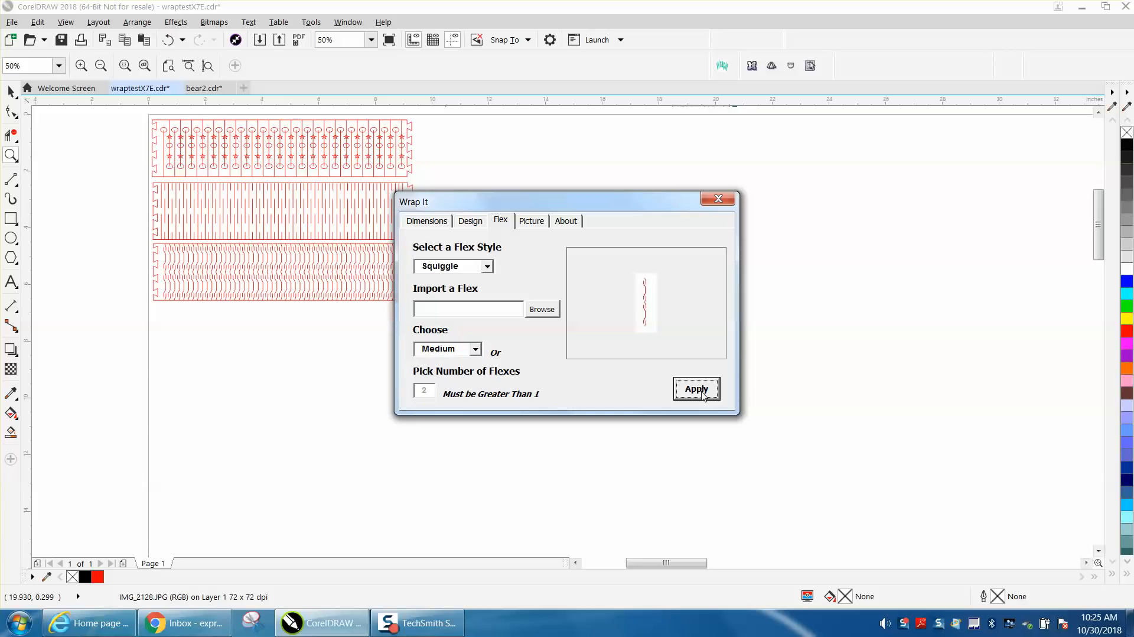
left_click(480, 227)
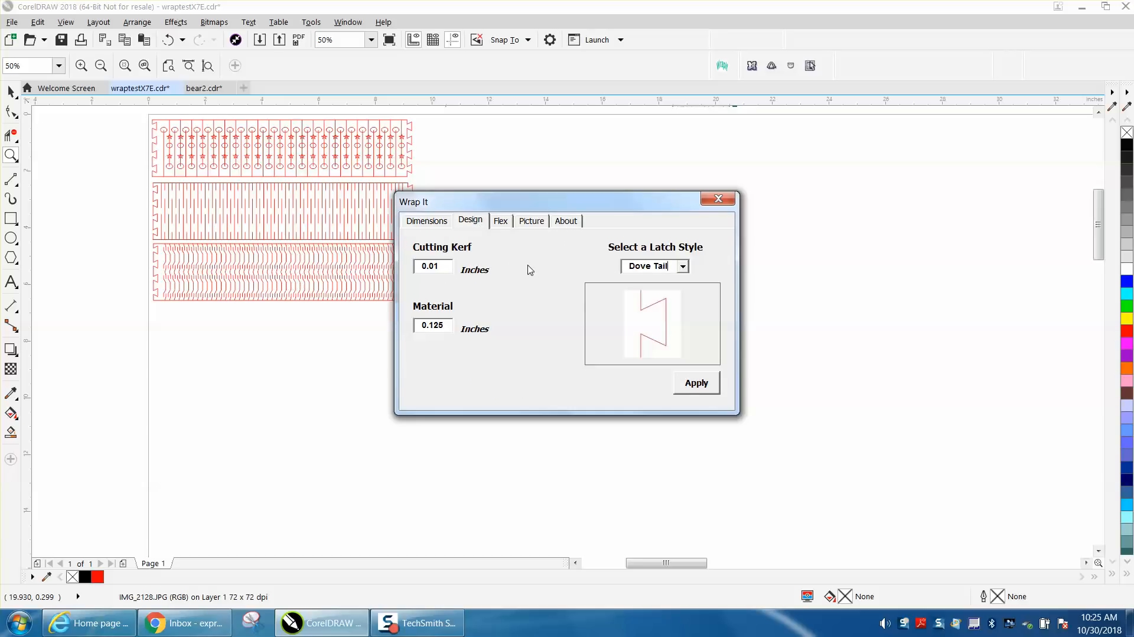
left_click(682, 266)
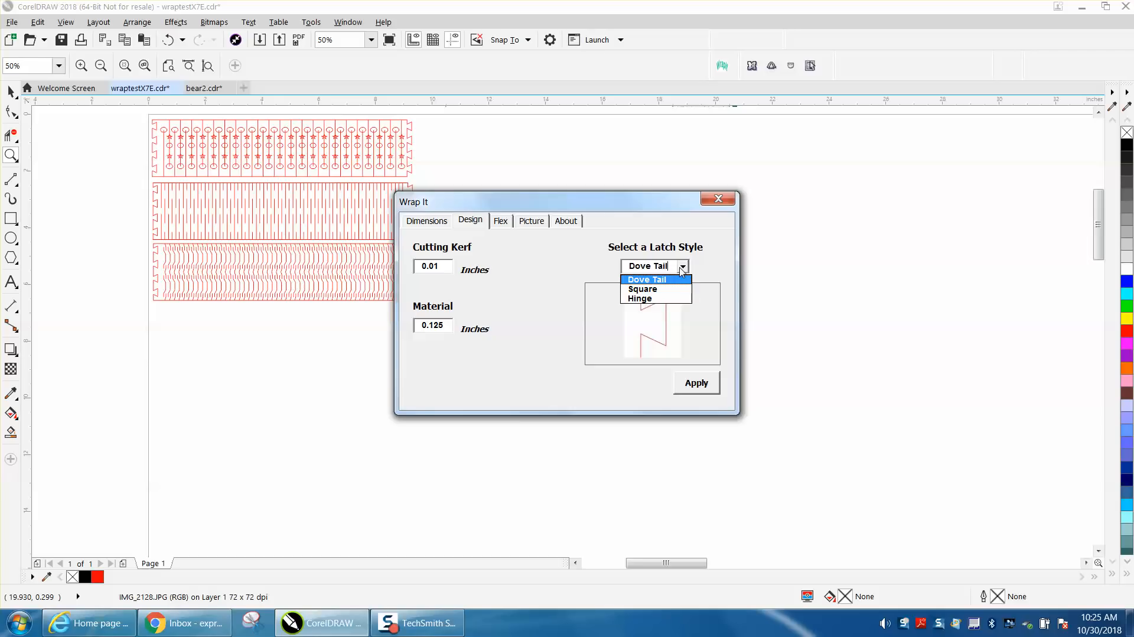
left_click(660, 289)
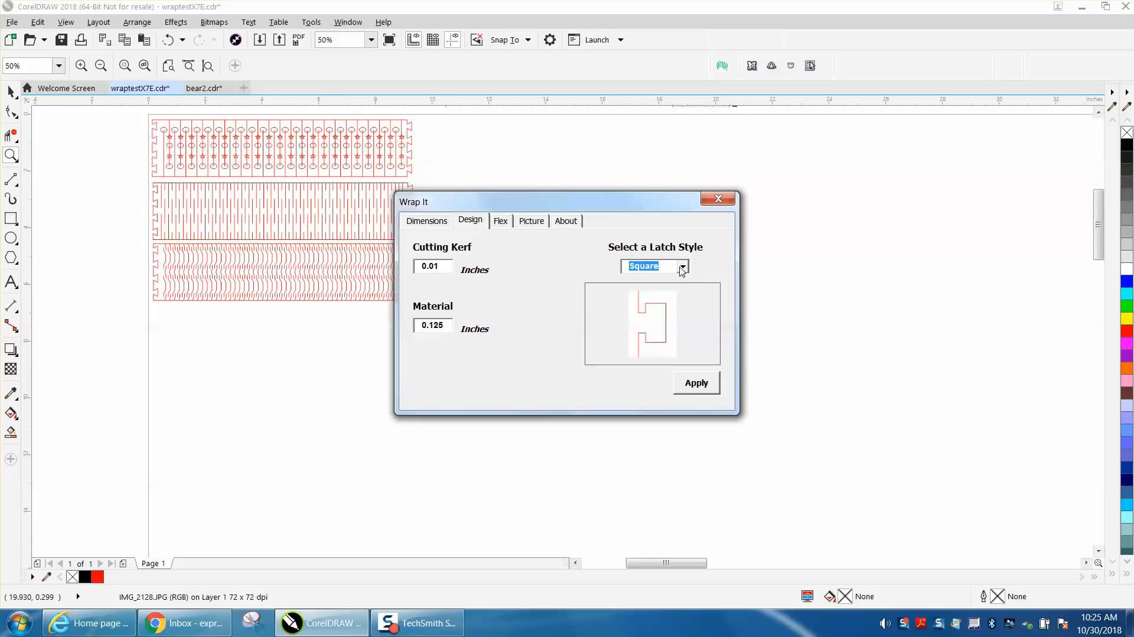
left_click(682, 266)
left_click(645, 300)
- Restore the Dove Tail latch, apply it, and return to the Dimensions page
left_click(682, 266)
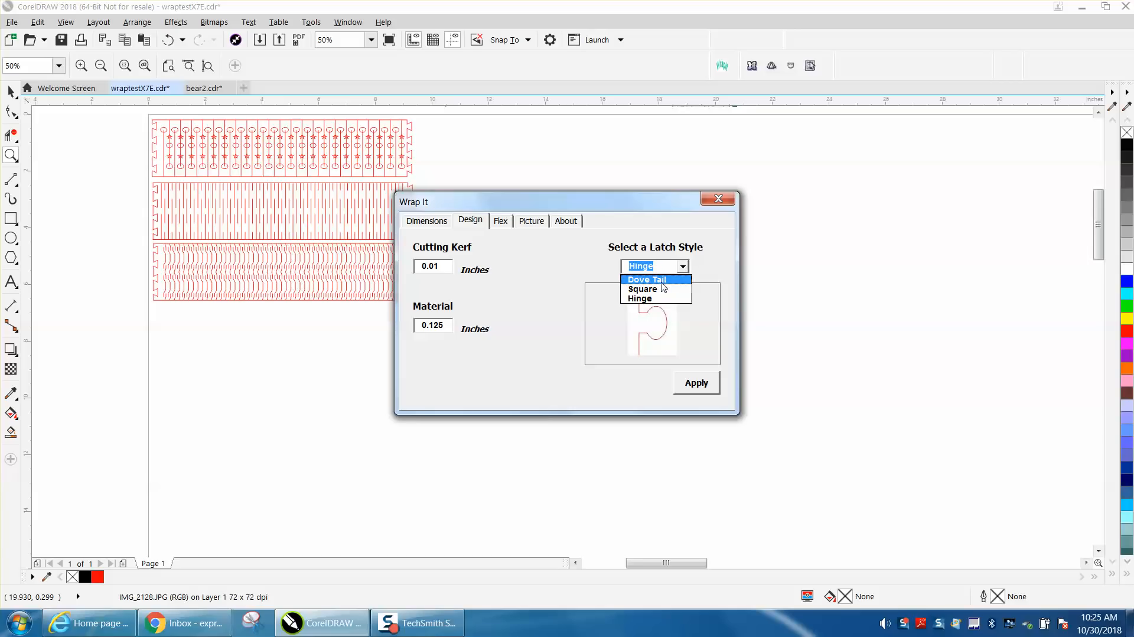
left_click(661, 278)
left_click(704, 383)
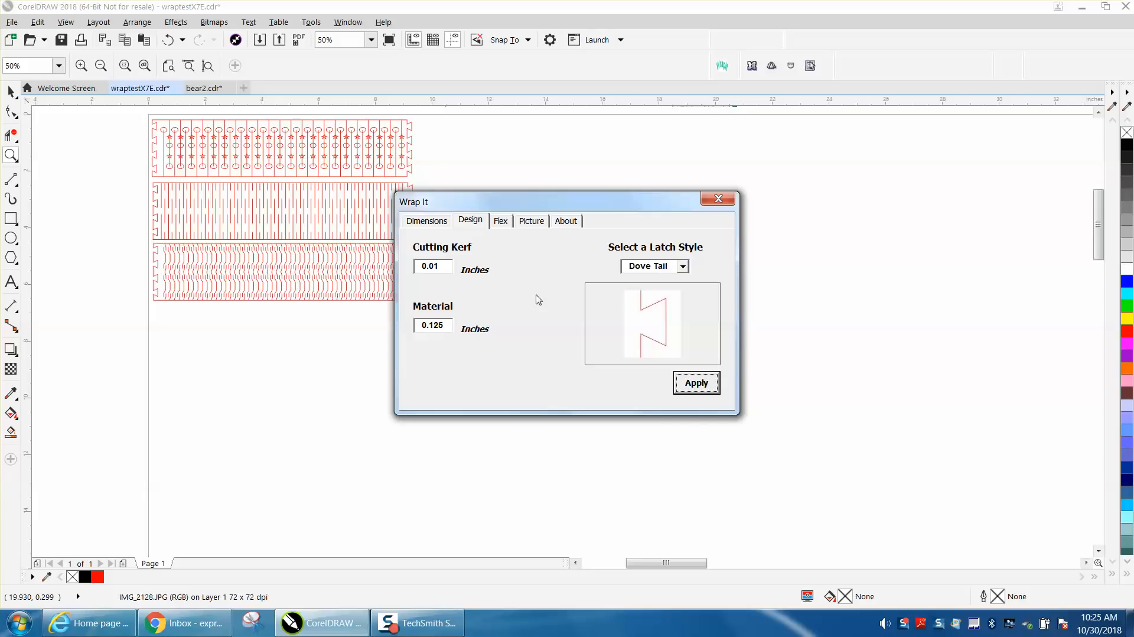
left_click(437, 226)
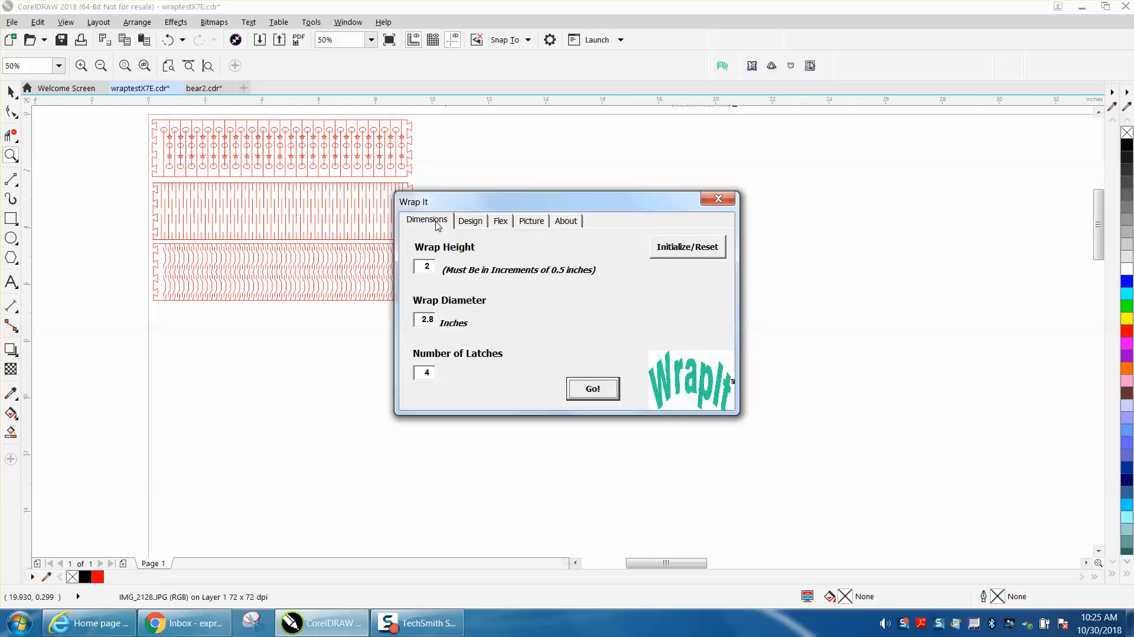
- Generate the Squiggle-flex Dove Tail band with Go!, undoing an accidental outline move
left_click(588, 389)
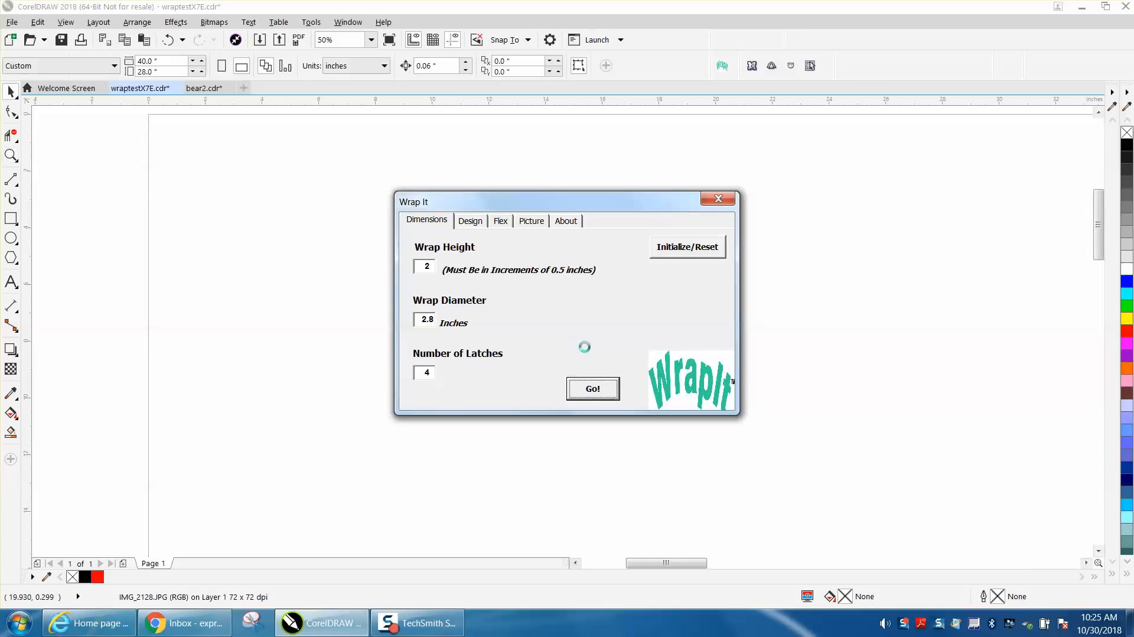
left_click_drag(490, 284, 578, 356)
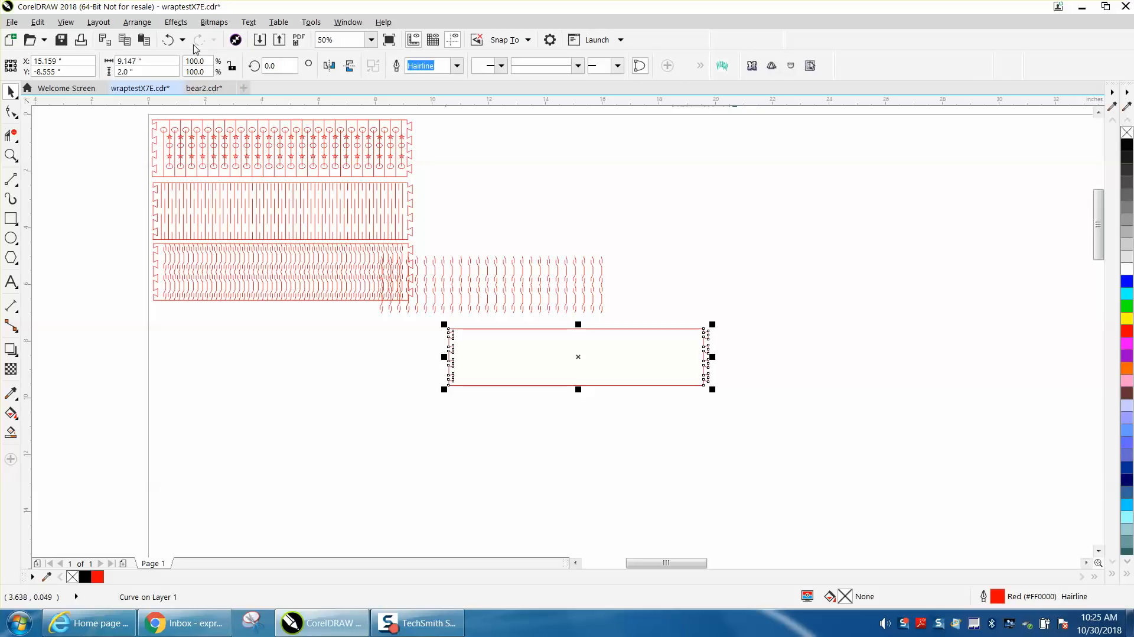
left_click(168, 40)
left_click_drag(650, 277, 352, 340)
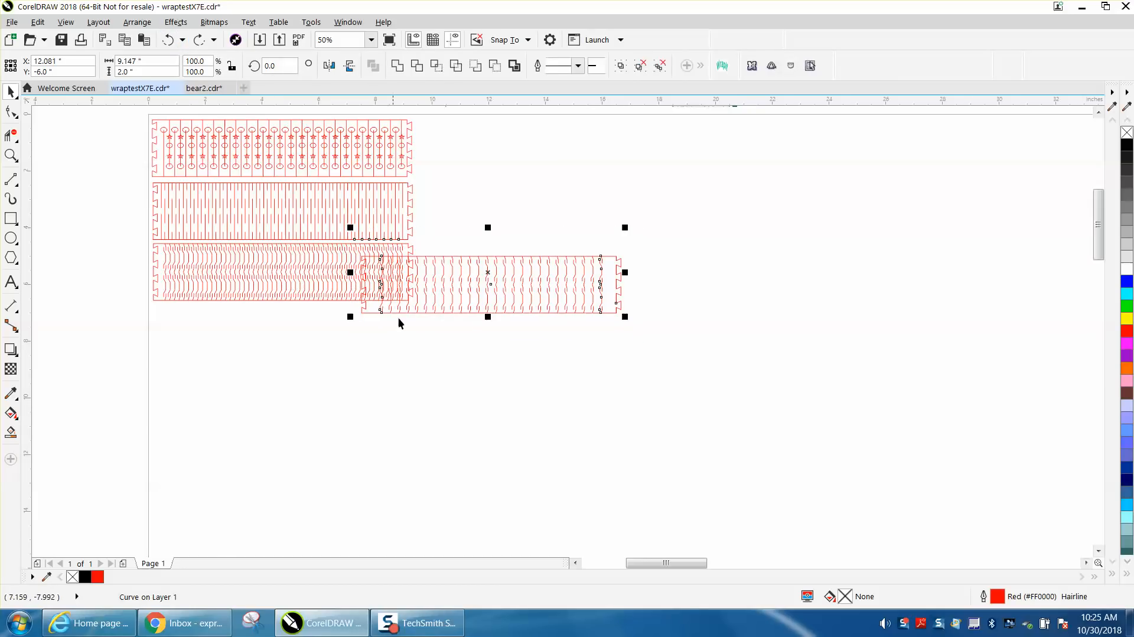
left_click(500, 247)
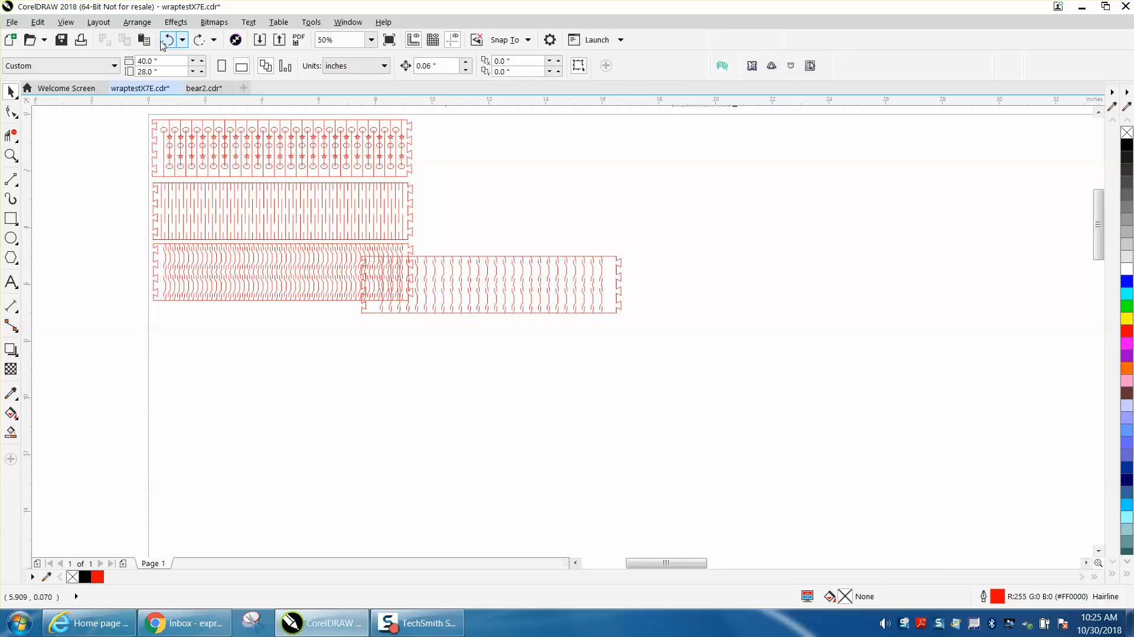
- Undo seven steps, then delete the tabbed rectangle outline
left_click(166, 41)
left_click(166, 41)
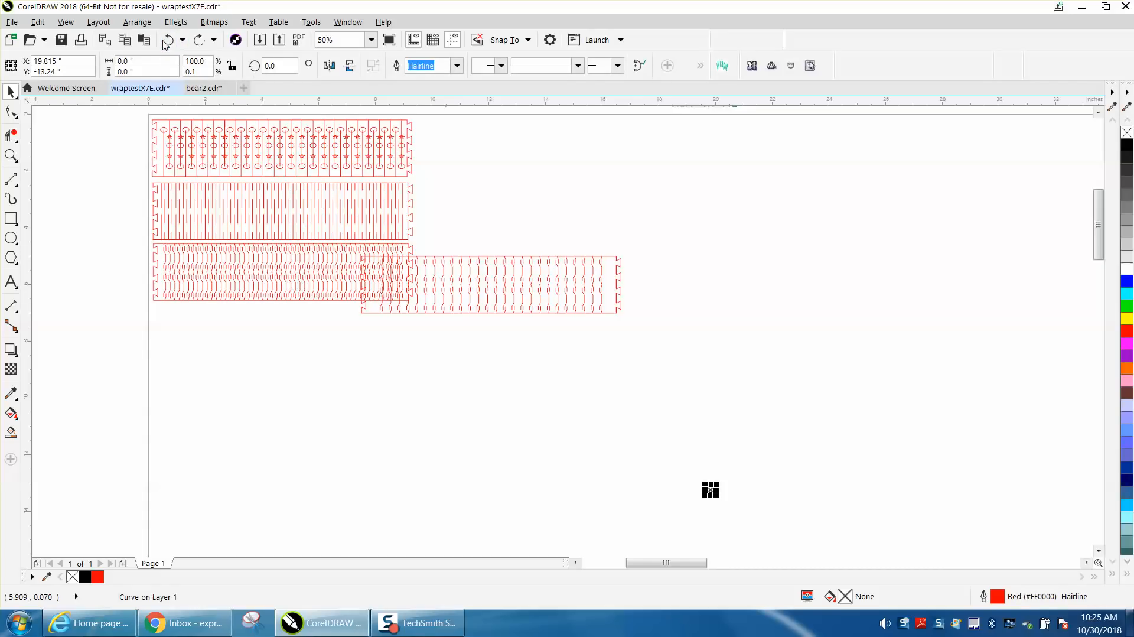
left_click(166, 41)
left_click(166, 42)
left_click(166, 41)
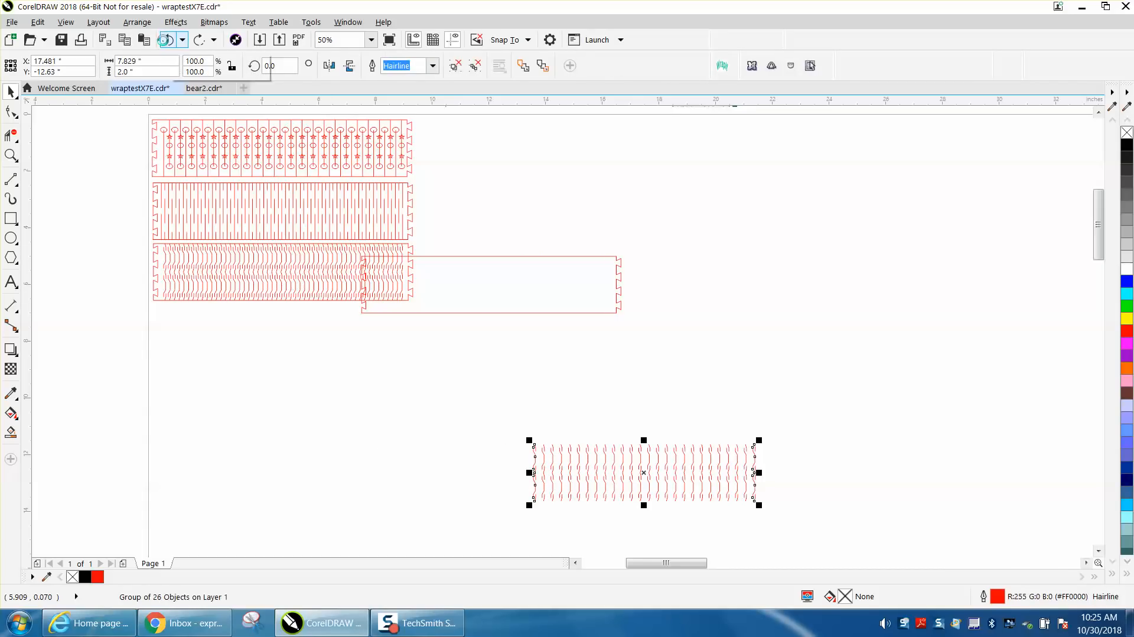
left_click(166, 42)
left_click(164, 43)
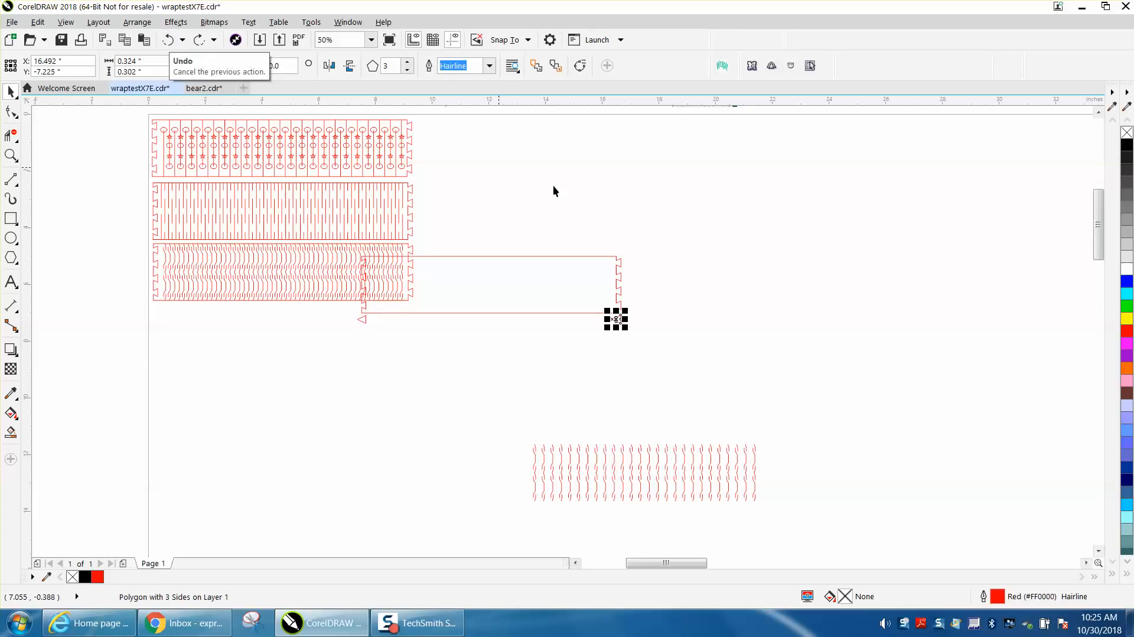
left_click_drag(643, 237, 505, 331)
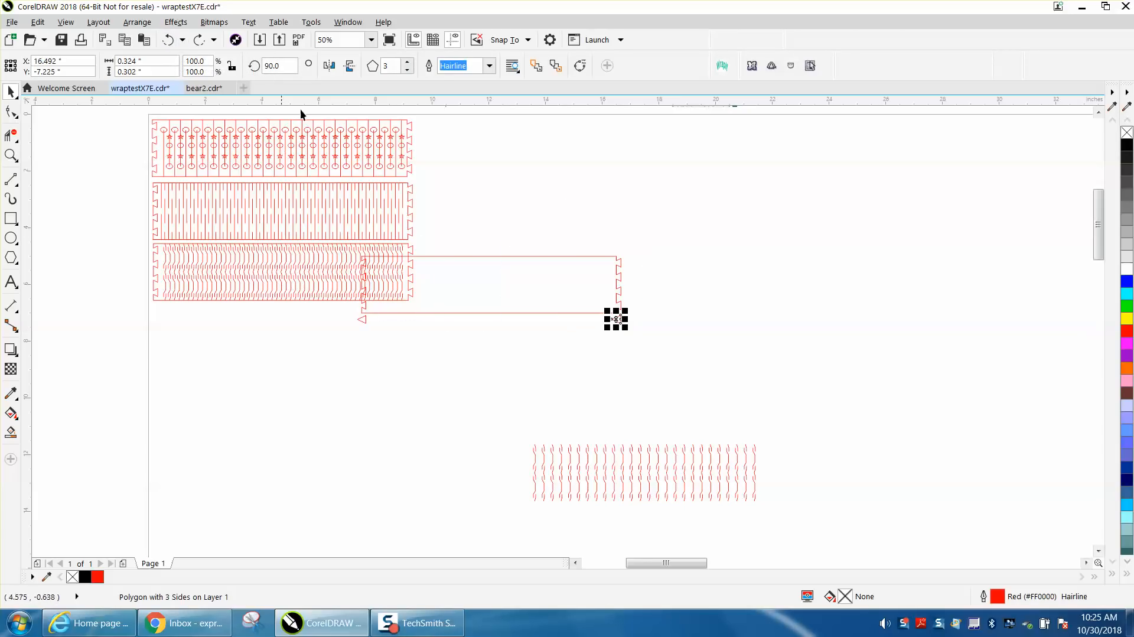
left_click(507, 255)
left_click(514, 257)
key("Delete")
- Delete the leftover triangles and wavy lines, then move the finished patterns off the page
left_click_drag(432, 386, 338, 384)
key("Delete")
mouse_move(476, 412)
left_mouse_down()
mouse_move(770, 505)
mouse_move(814, 505)
left_mouse_up()
key("Delete")
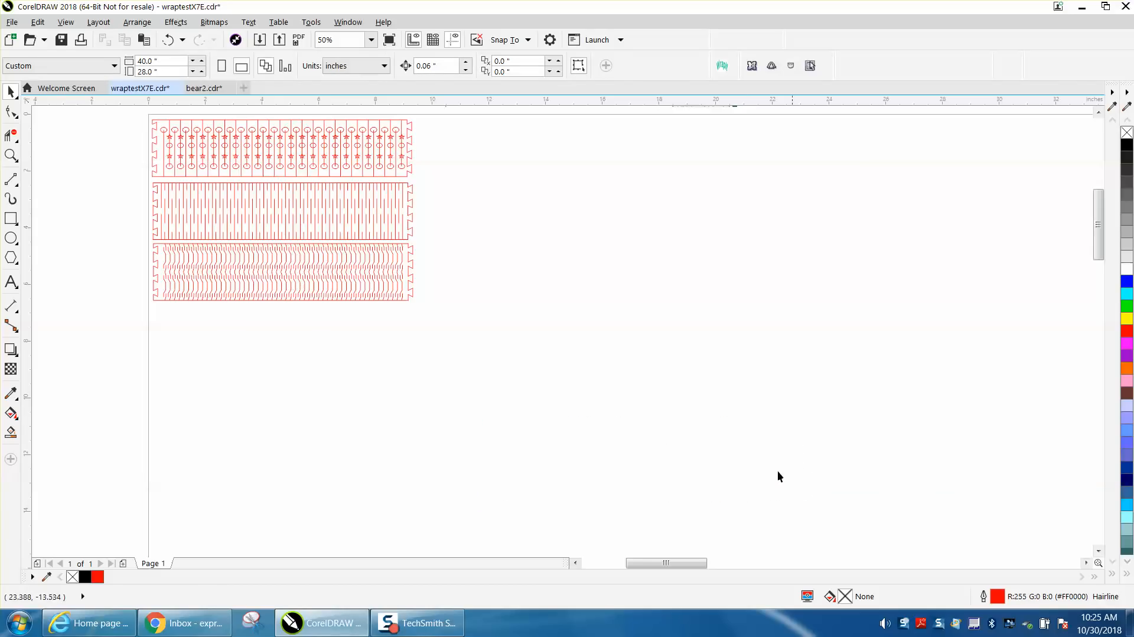
scroll(597, 344, "down", 2)
left_click_drag(549, 341, 428, 236)
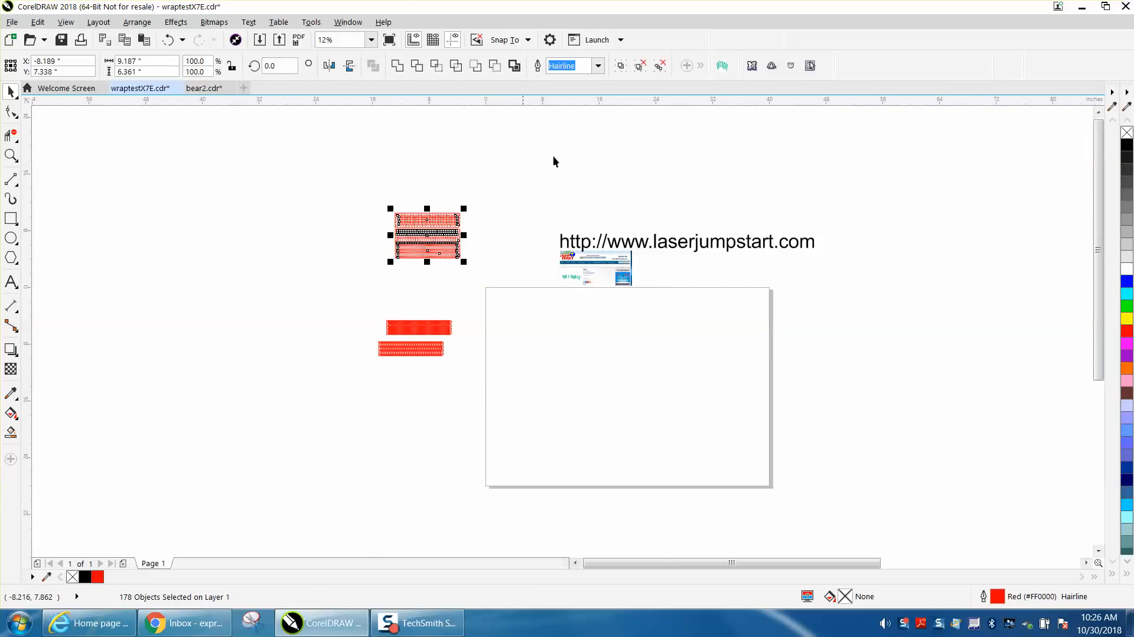
- Run WrapIt with the default dimensions and zoom in on the generated band's cuts
left_click(722, 65)
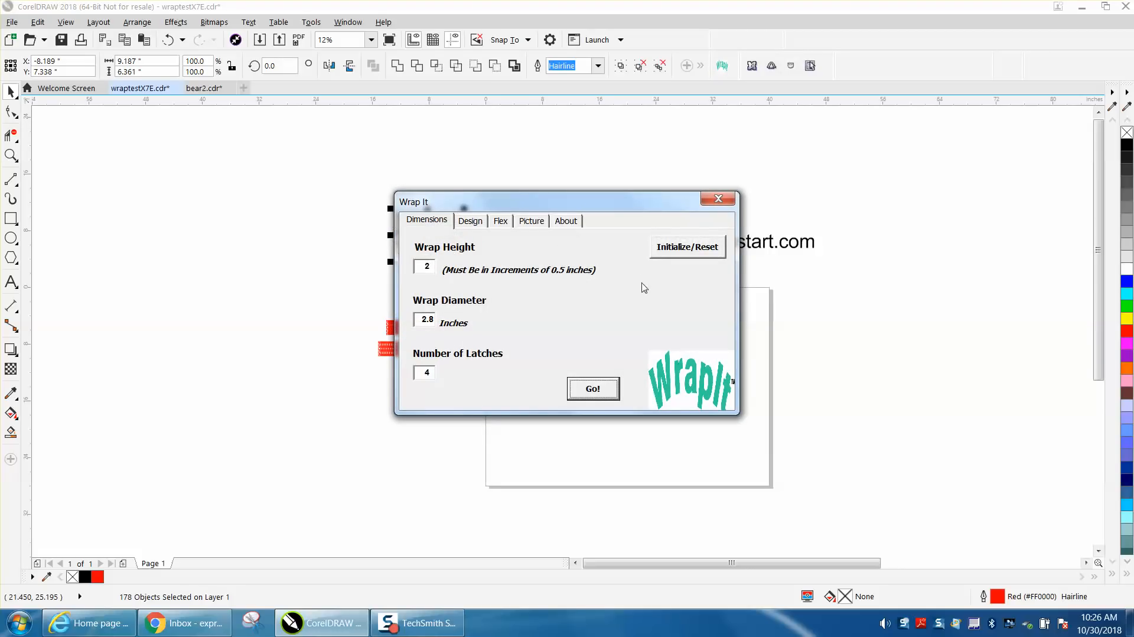
left_click(597, 392)
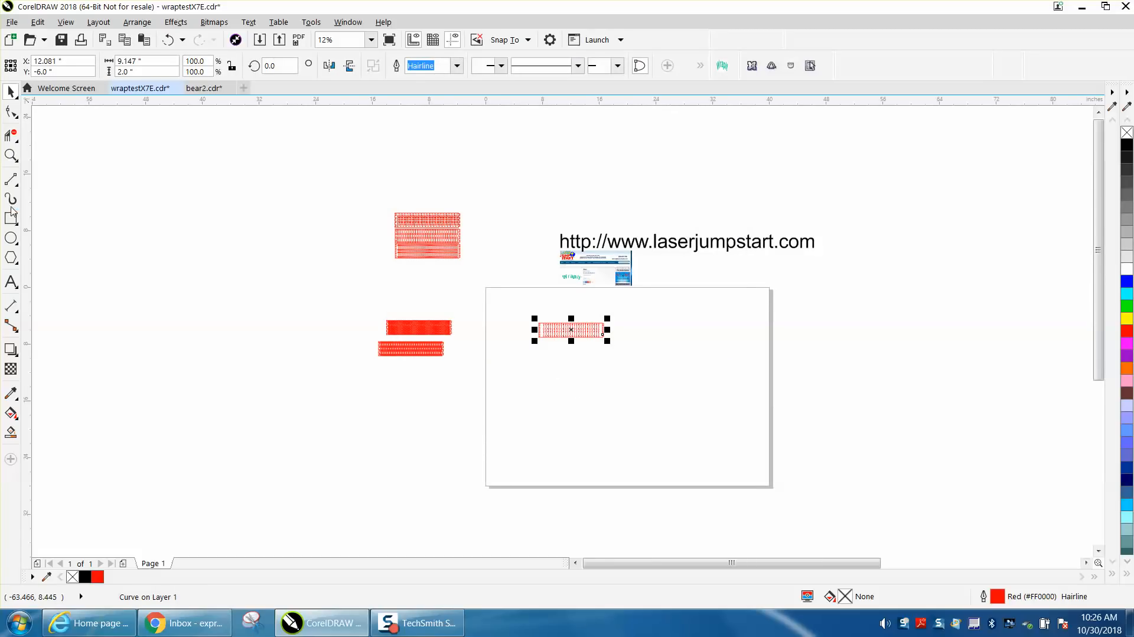
left_click(11, 155)
left_click_drag(497, 282, 654, 361)
left_click_drag(336, 315, 742, 443)
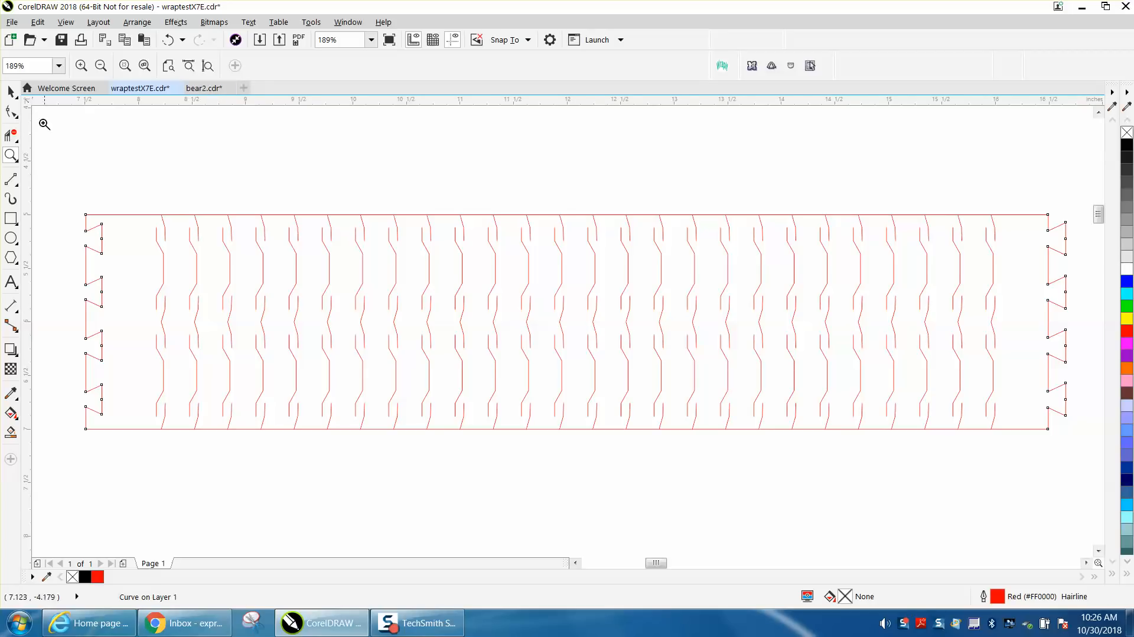
- Zoom out, drag the whole new wrap band lower on the page, and reopen WrapIt
right_click(301, 165)
right_click(301, 165)
left_click(10, 90)
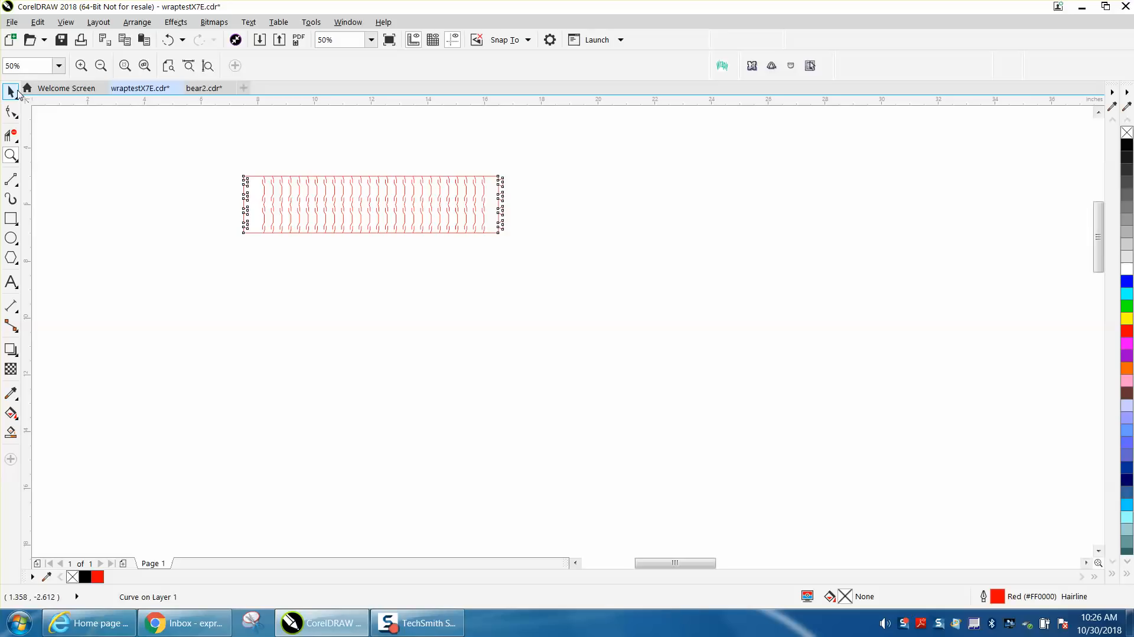
left_click_drag(208, 157, 542, 250)
left_click_drag(381, 207, 383, 315)
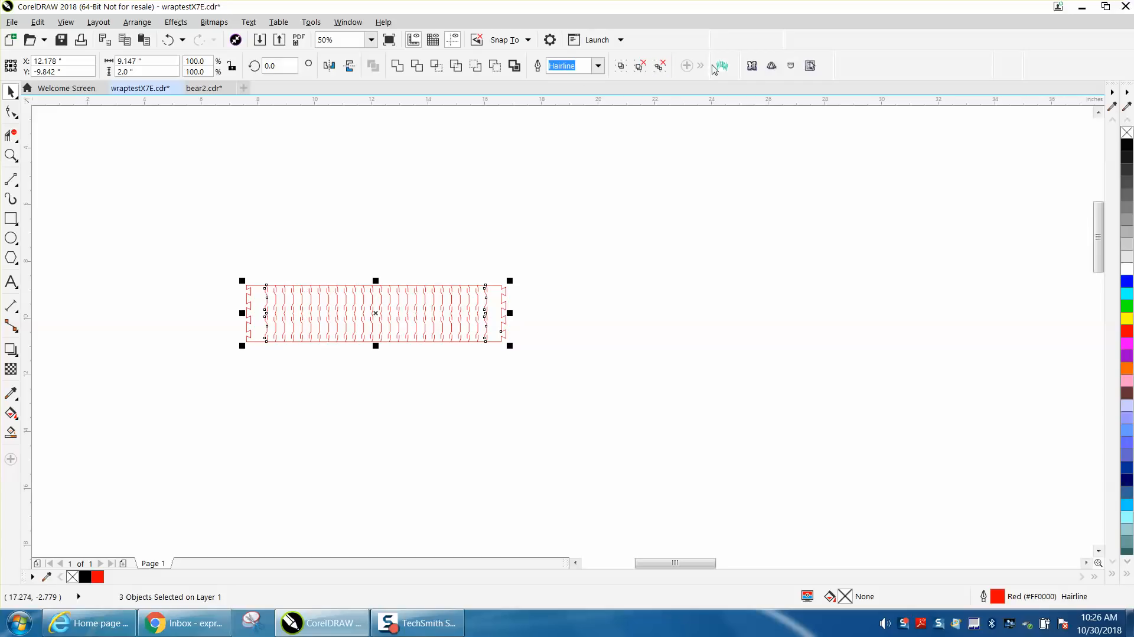
left_click(722, 65)
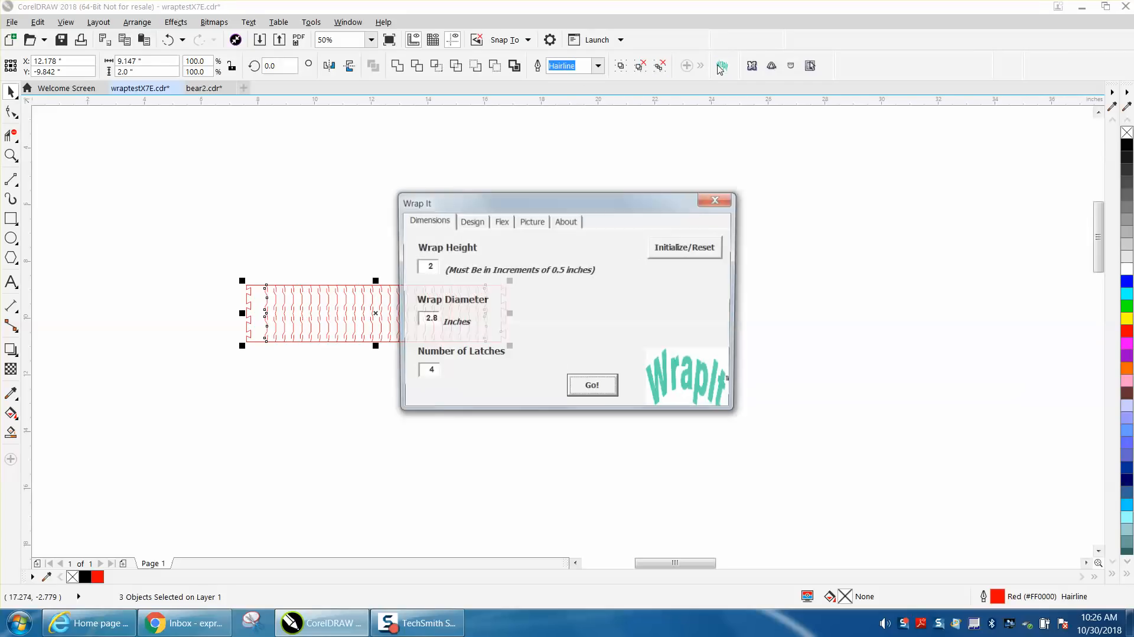
- Set flex density to Highest, apply it, and generate the second band from Dimensions with Go!
left_click(499, 223)
left_click(475, 352)
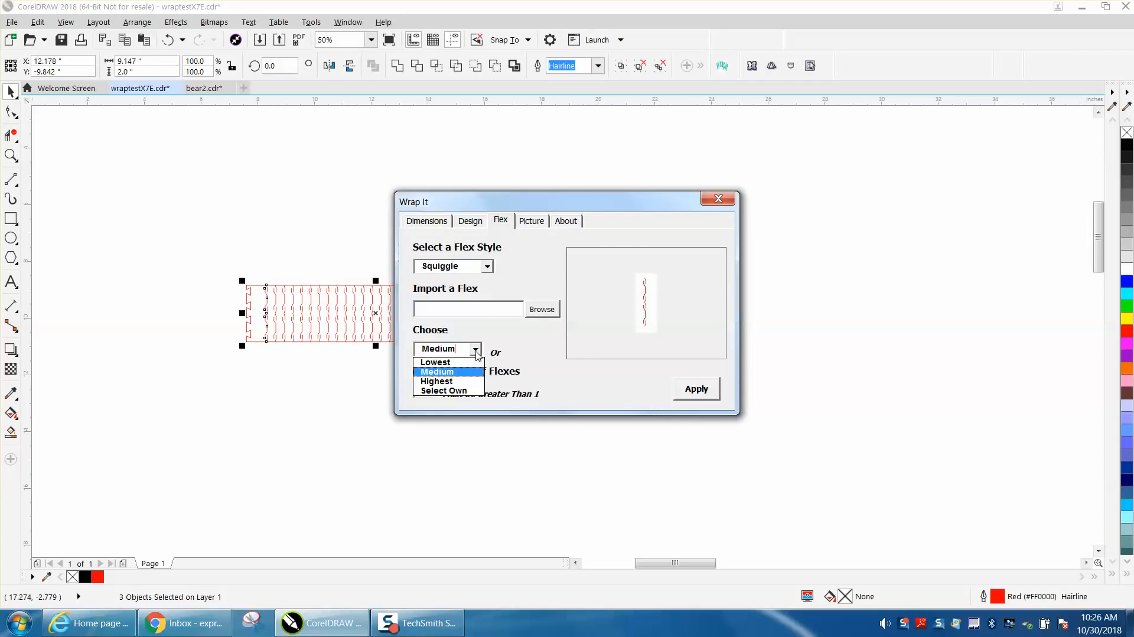
left_click(460, 382)
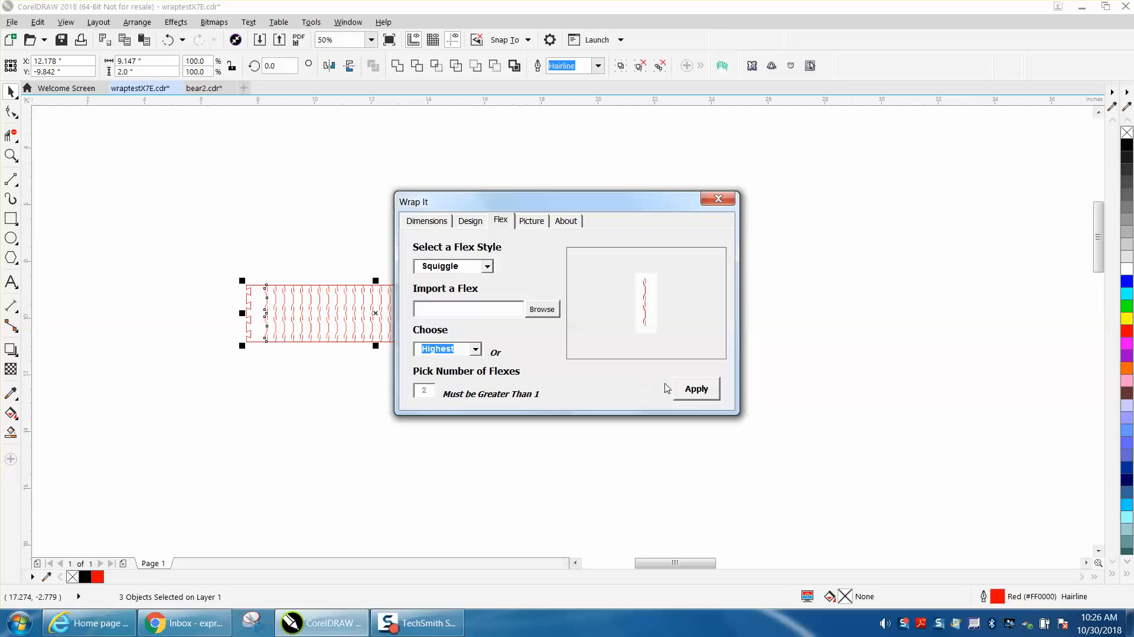
left_click(699, 391)
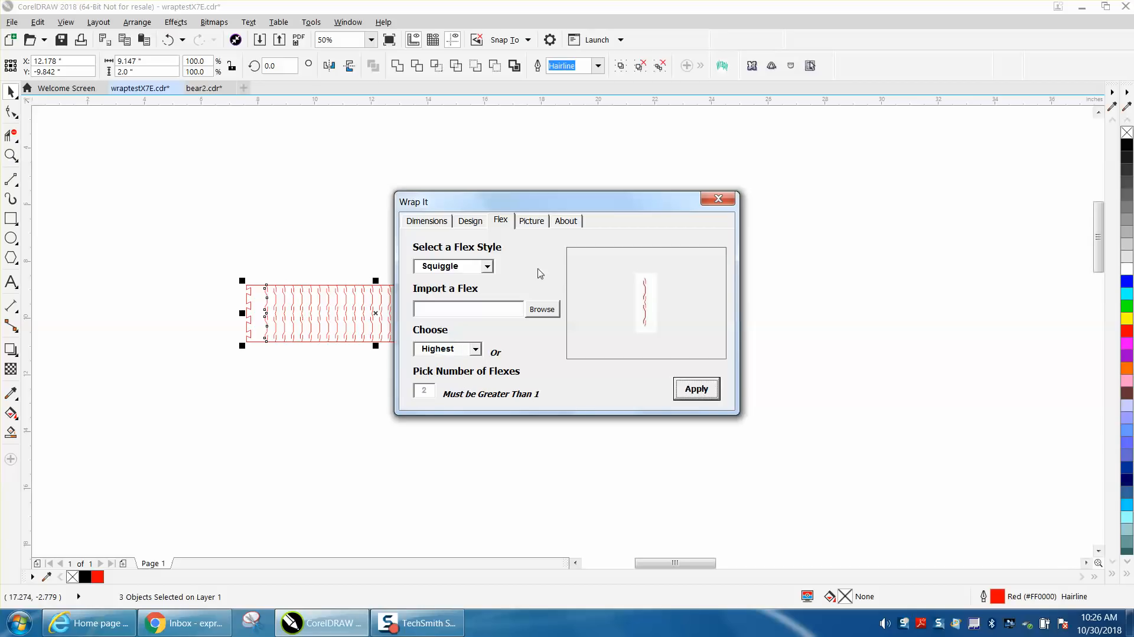
left_click(435, 224)
left_click(592, 388)
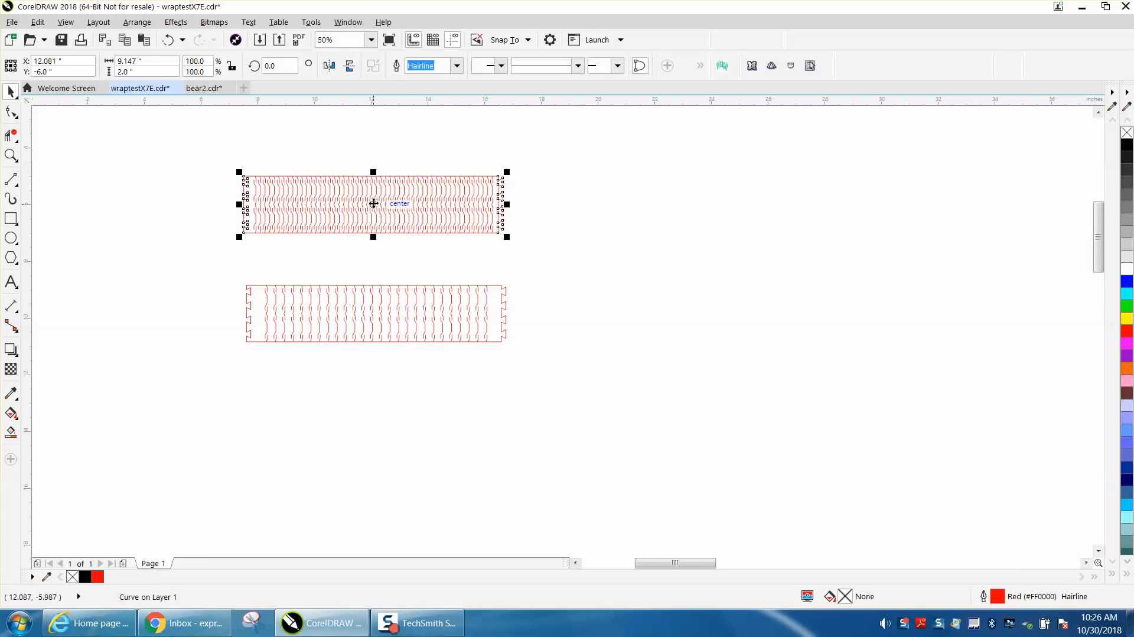
- Move the dense-flex Squiggle band down against the first band and zoom in to compare them
left_click_drag(224, 161, 517, 253)
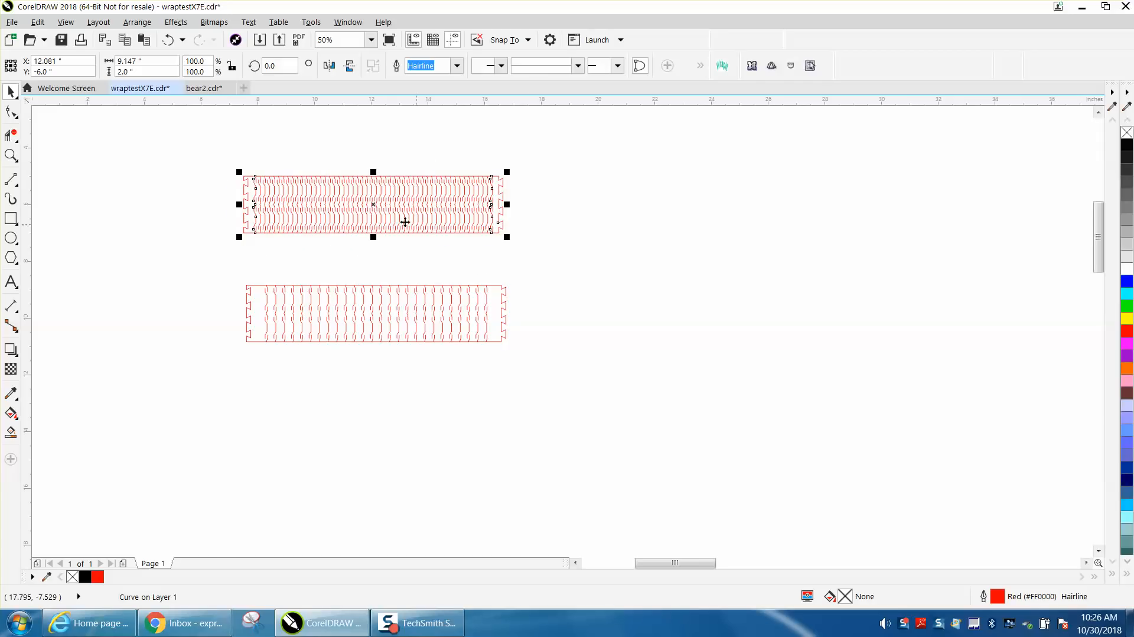
left_click_drag(379, 210, 380, 256)
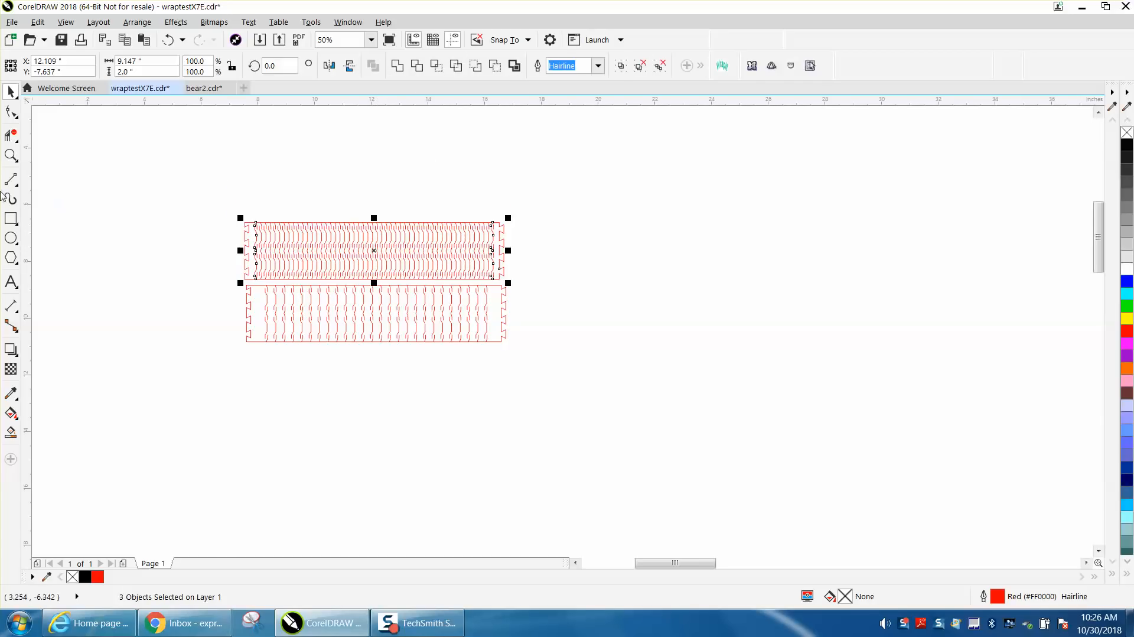
left_click(11, 155)
left_click_drag(197, 201, 592, 364)
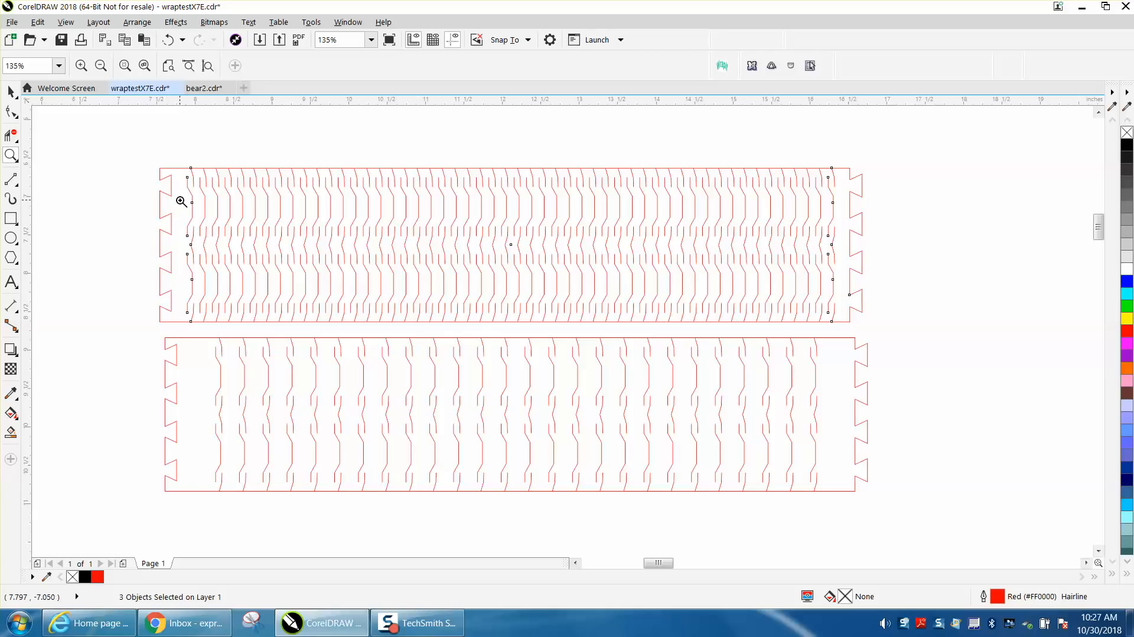
scroll(181, 202, "down", 1)
scroll(503, 228, "down", 1)
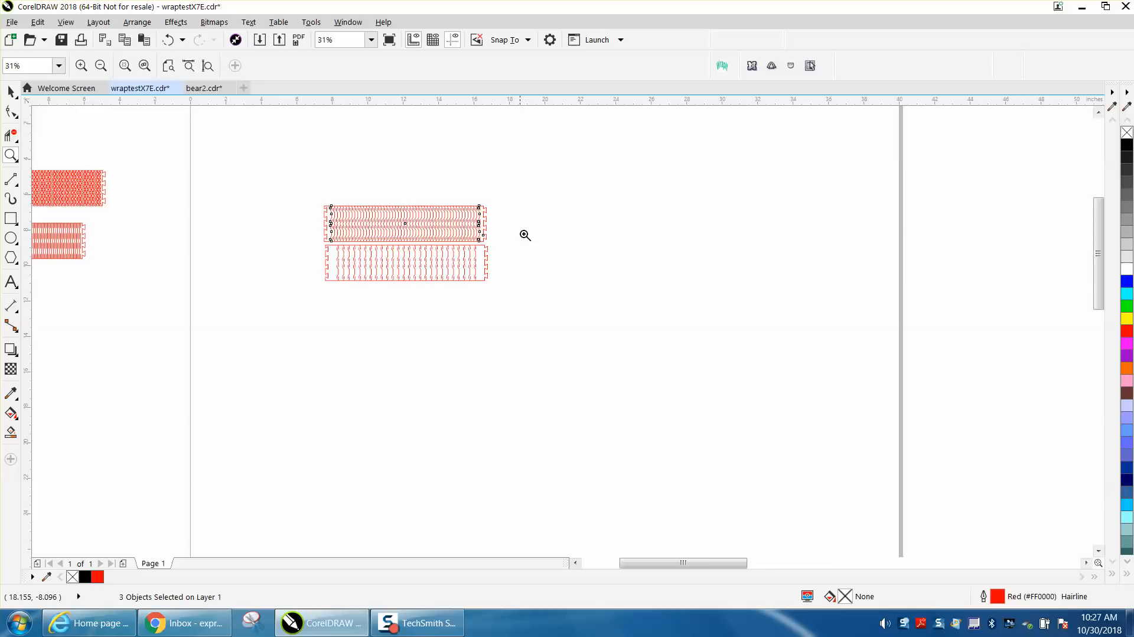
scroll(530, 224, "down", 1)
left_click_drag(445, 120, 583, 178)
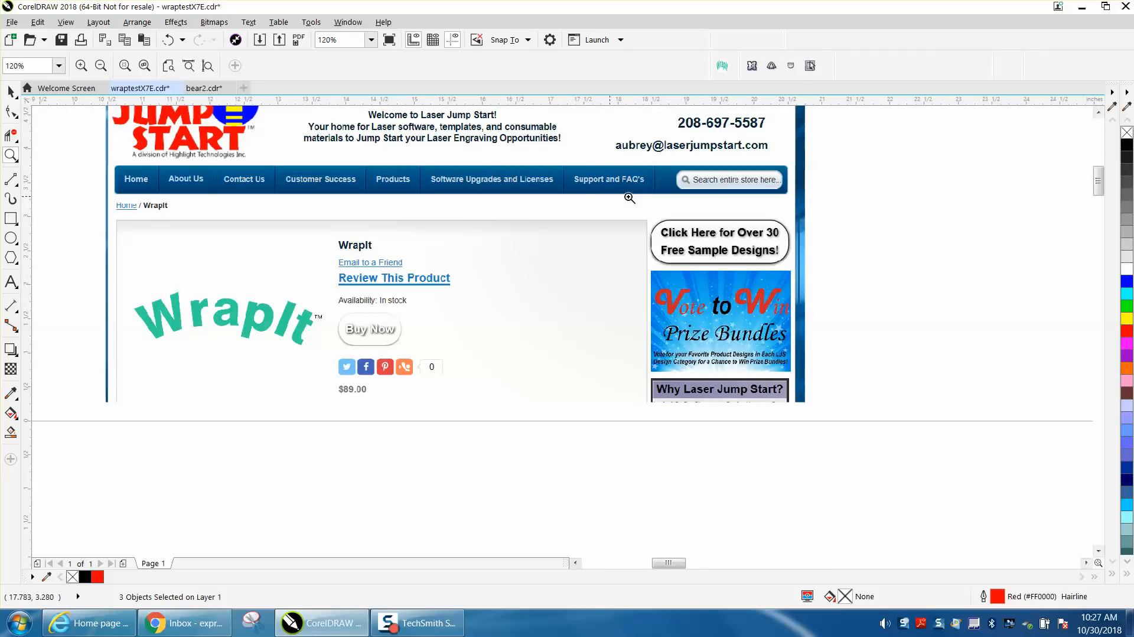
right_click(427, 373)
right_click(430, 360)
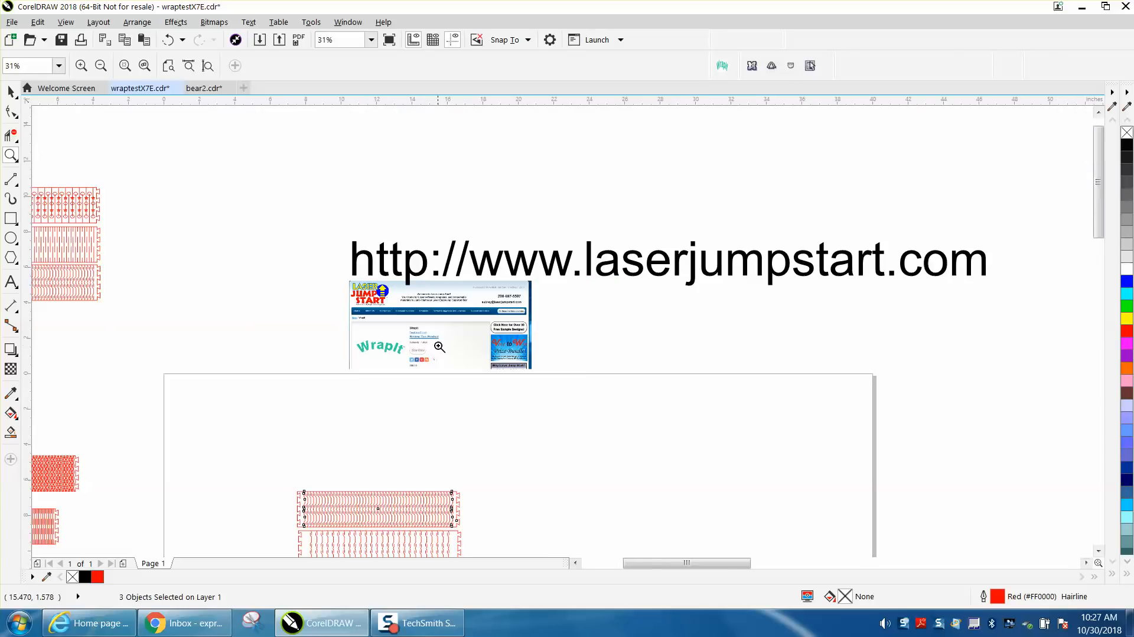
right_click(439, 342)
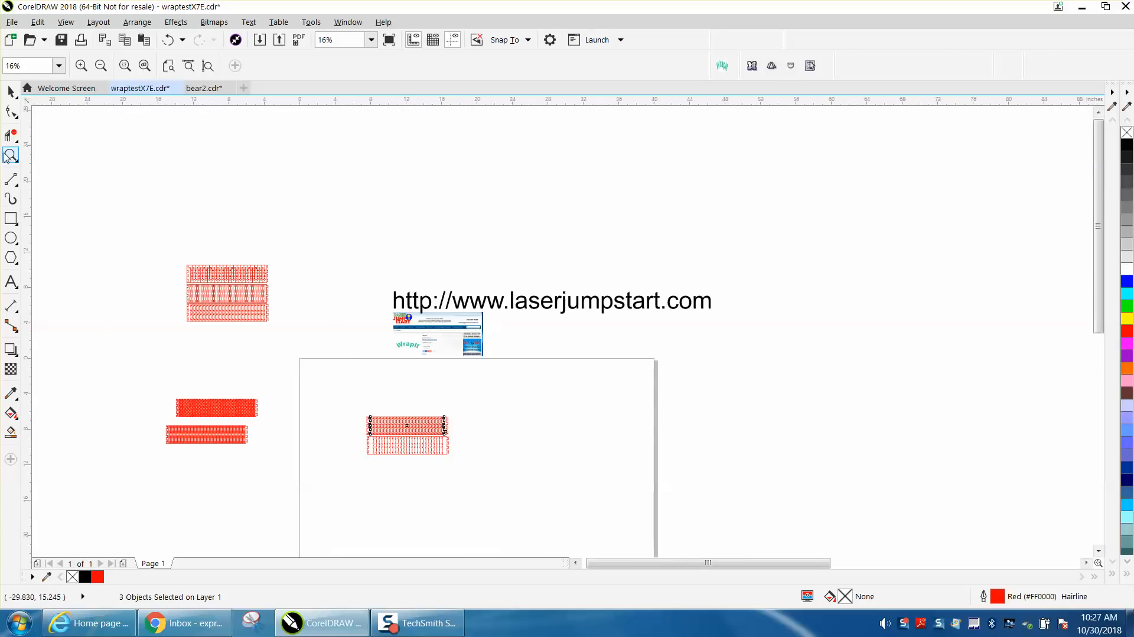
left_click_drag(352, 371, 495, 475)
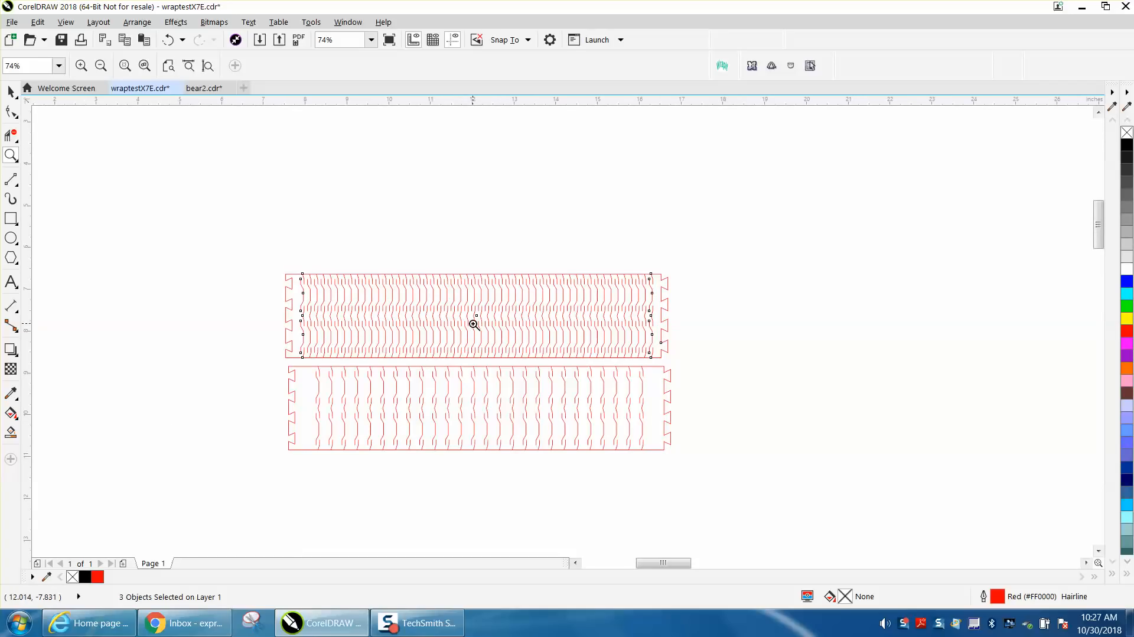
right_click(474, 319)
right_click(474, 320)
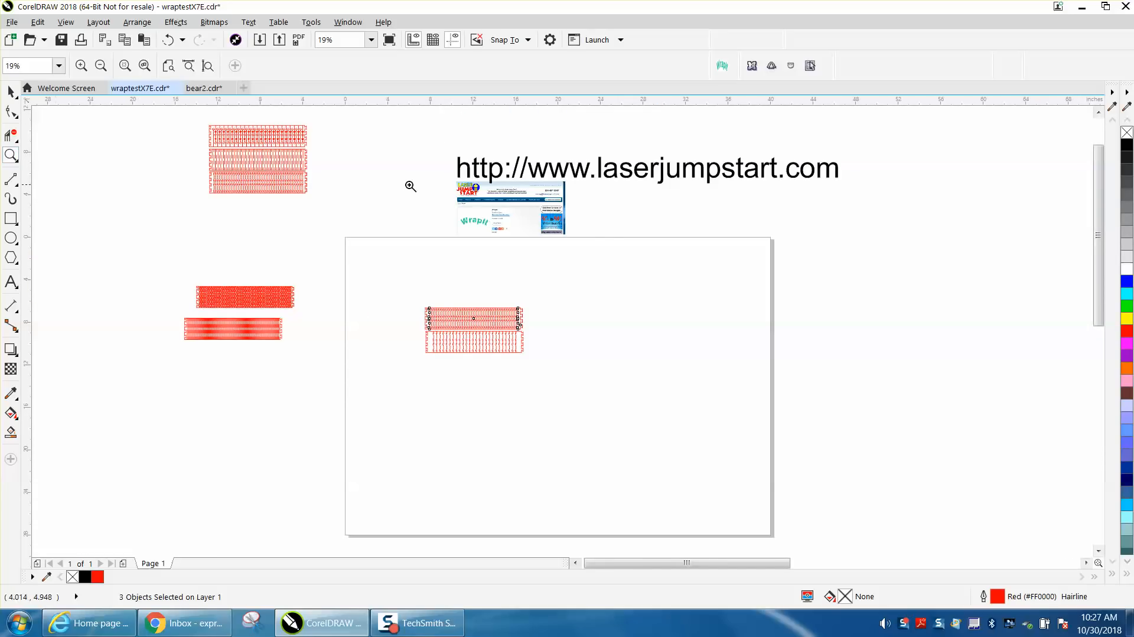
left_click_drag(442, 180, 607, 246)
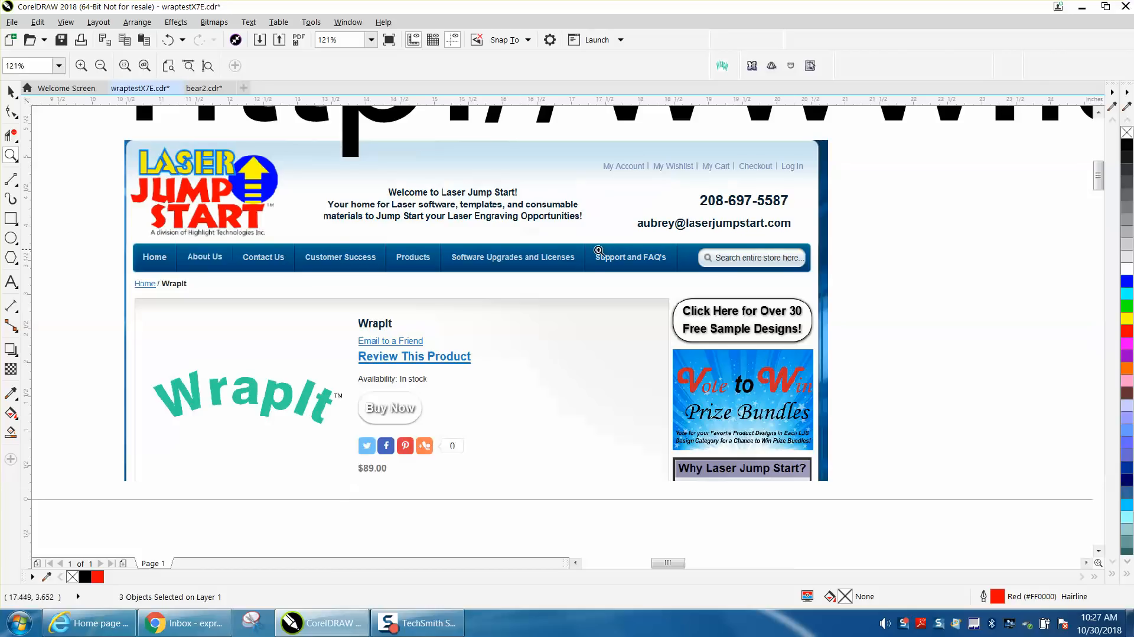
right_click(452, 253)
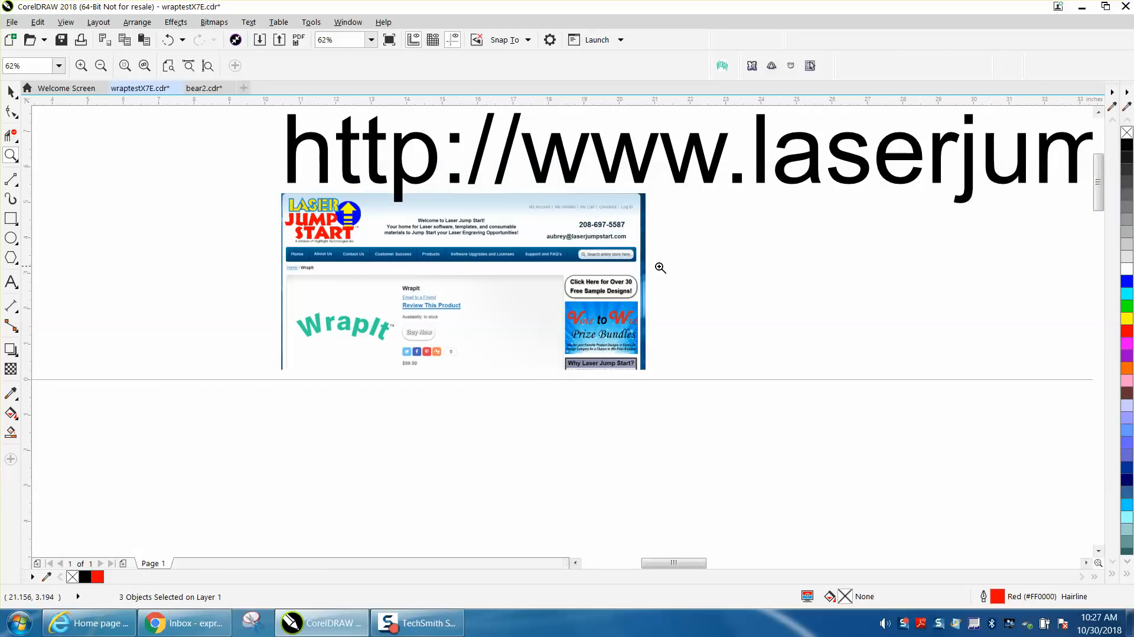
right_click(658, 267)
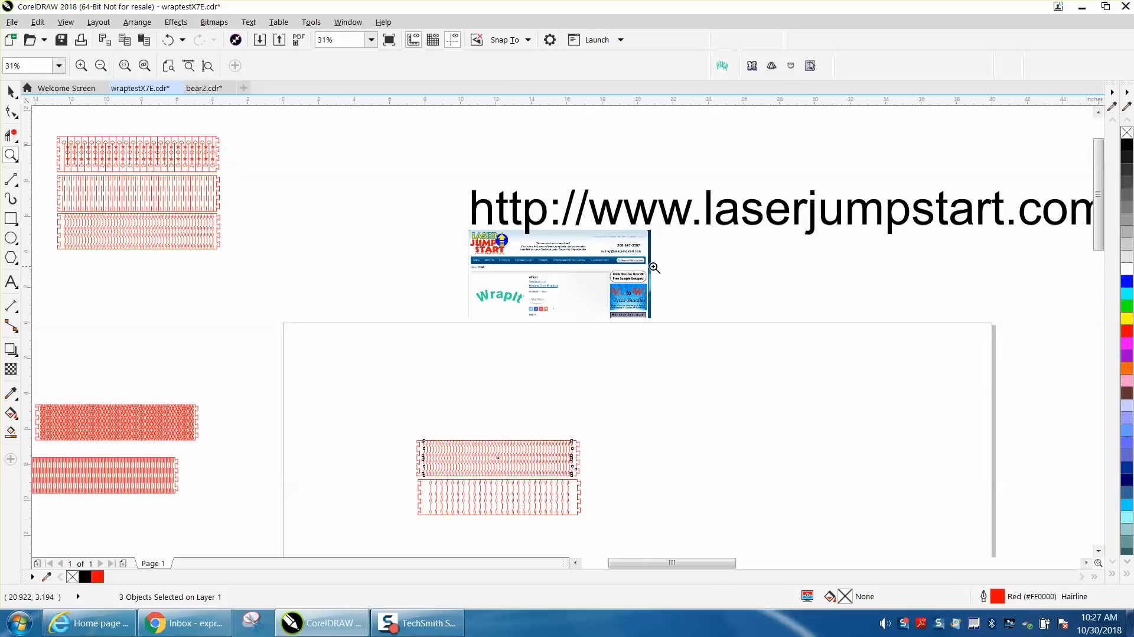
left_click_drag(1028, 235, 1078, 238)
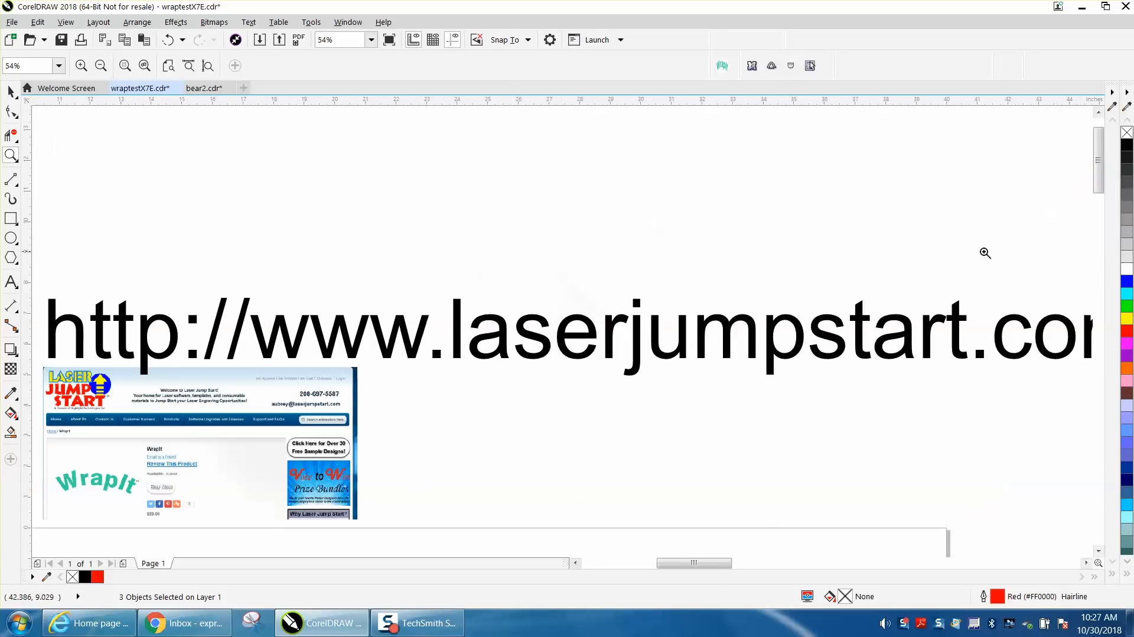
right_click(936, 250)
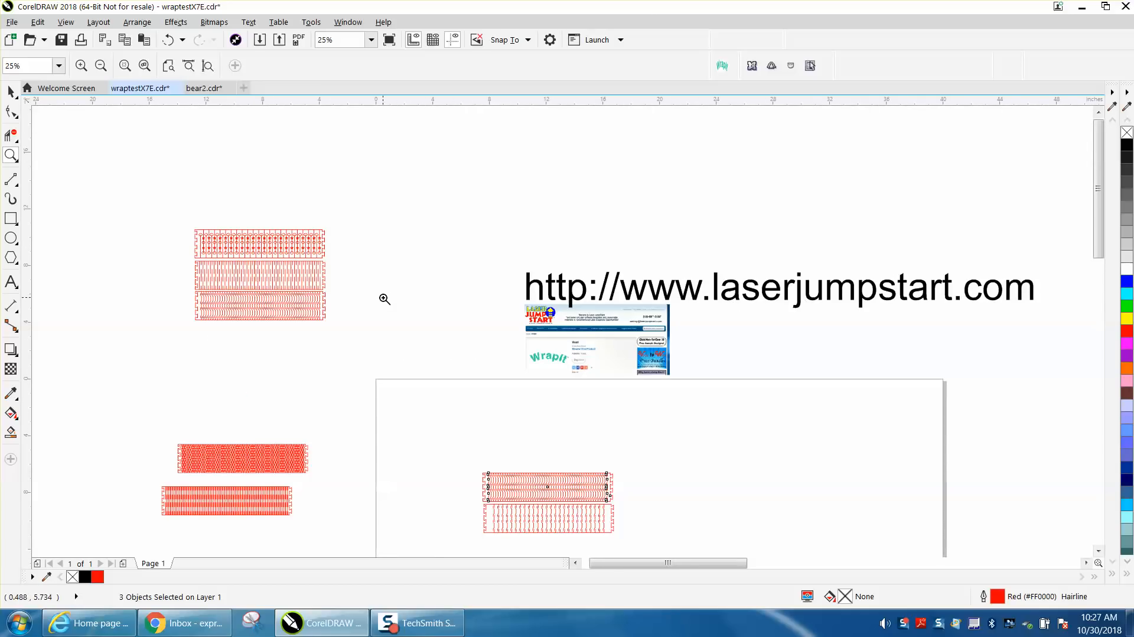